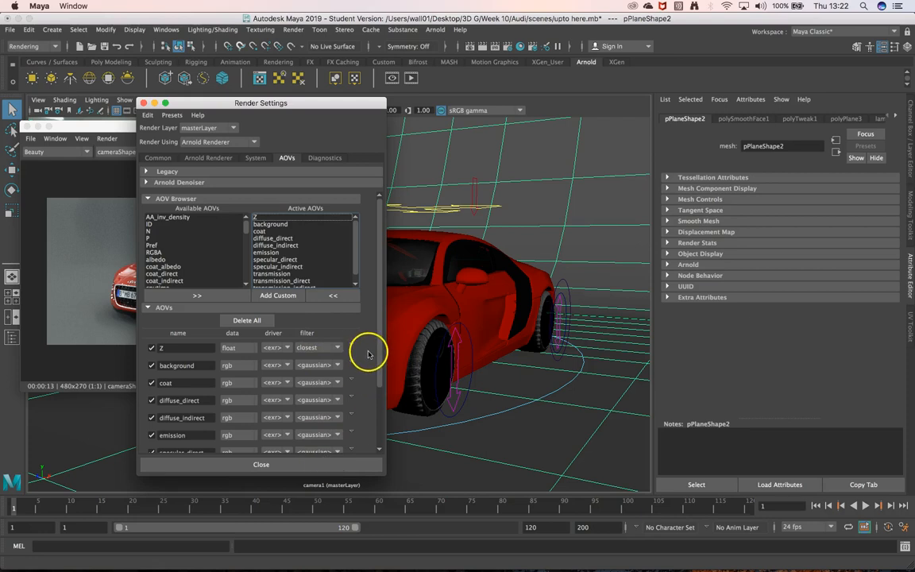
Look through the list of AOVs set up in the Render Settings, from Z to transmission_indirect
{"action": "left_click_drag", "start_coordinate": [378, 332], "coordinate": [380, 384]}
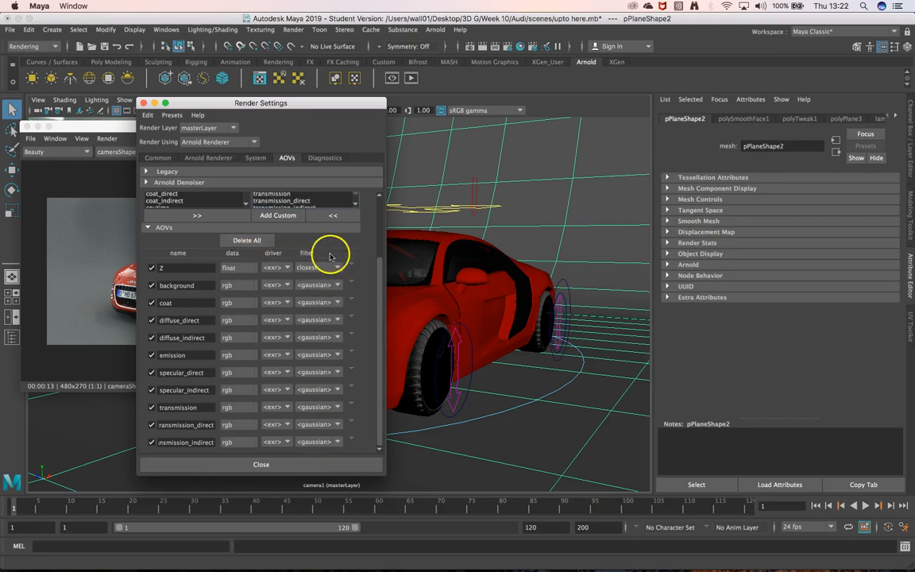
{"action": "left_click_drag", "start_coordinate": [382, 268], "coordinate": [383, 208]}
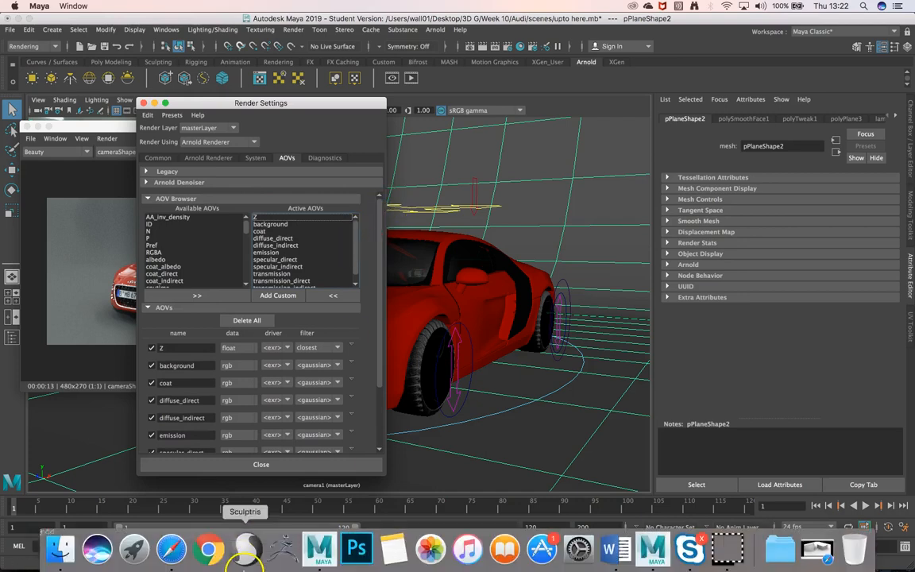
Switch to Safari, compare the muscle car and FluidRay ambient occlusion reference images, and return to Maya
{"action": "left_click", "coordinate": [194, 548]}
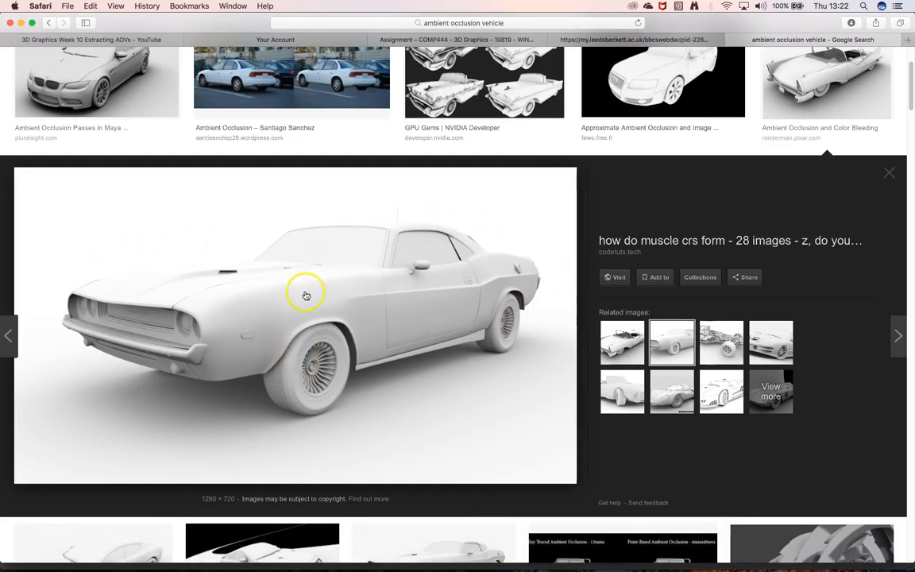
{"action": "left_click", "coordinate": [719, 339]}
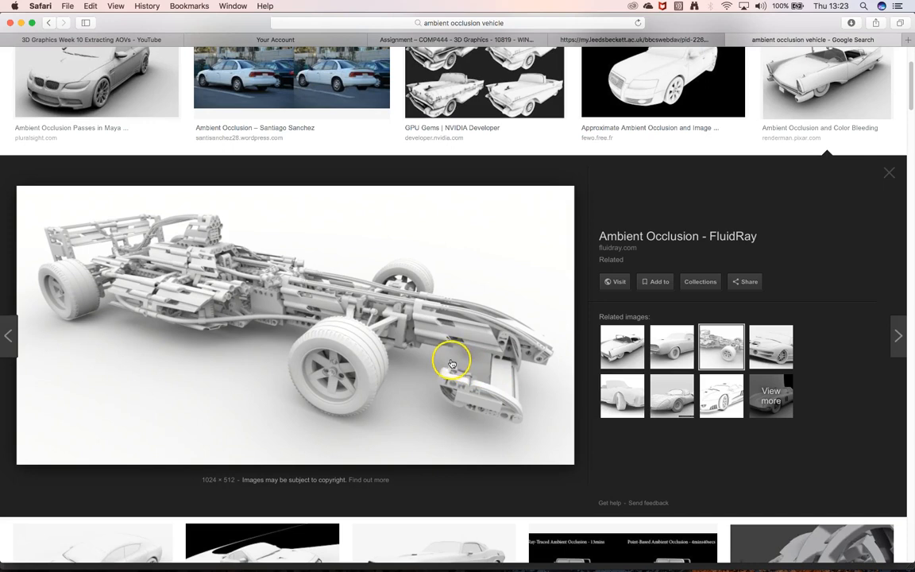
{"action": "left_click", "coordinate": [672, 346]}
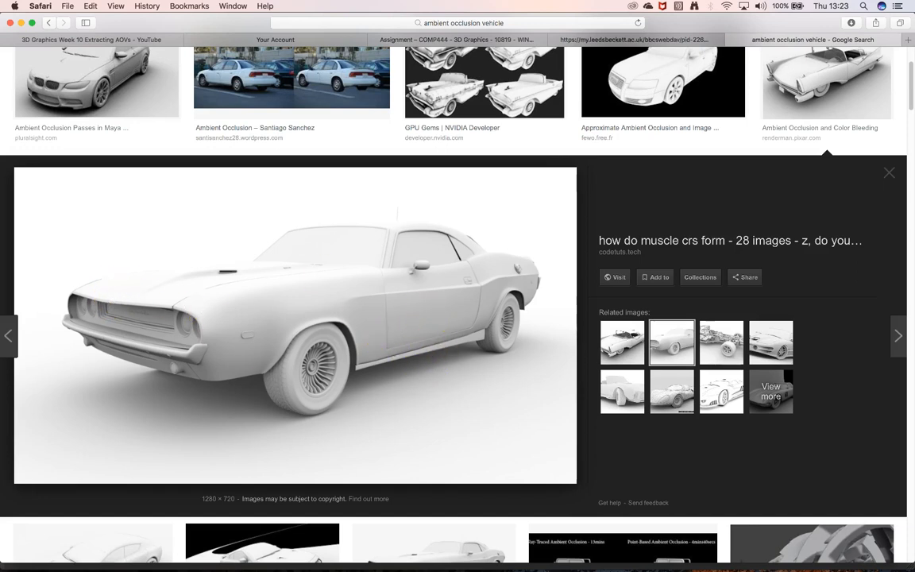
{"action": "left_click", "coordinate": [21, 23]}
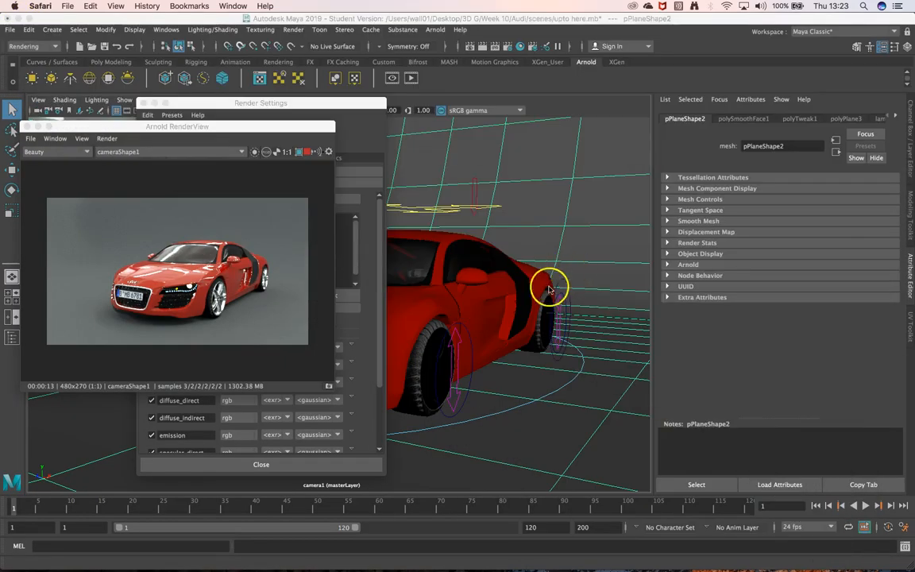
Move the Render Settings window beside the Arnold RenderView and look through the available AOVs
{"action": "left_click_drag", "start_coordinate": [299, 104], "coordinate": [511, 118]}
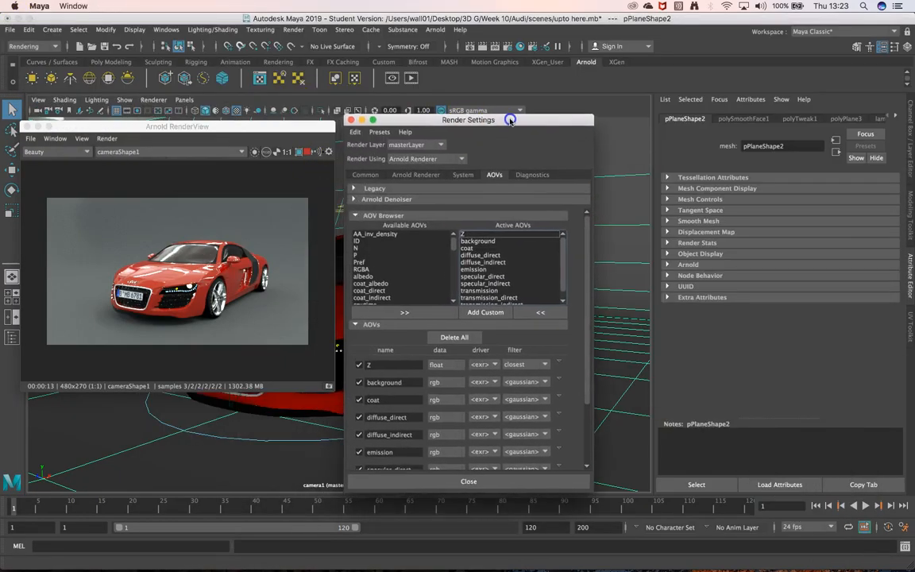
{"action": "left_click_drag", "start_coordinate": [454, 241], "coordinate": [454, 274]}
{"action": "scroll", "coordinate": [409, 244], "scroll_direction": "up", "scroll_amount": 15}
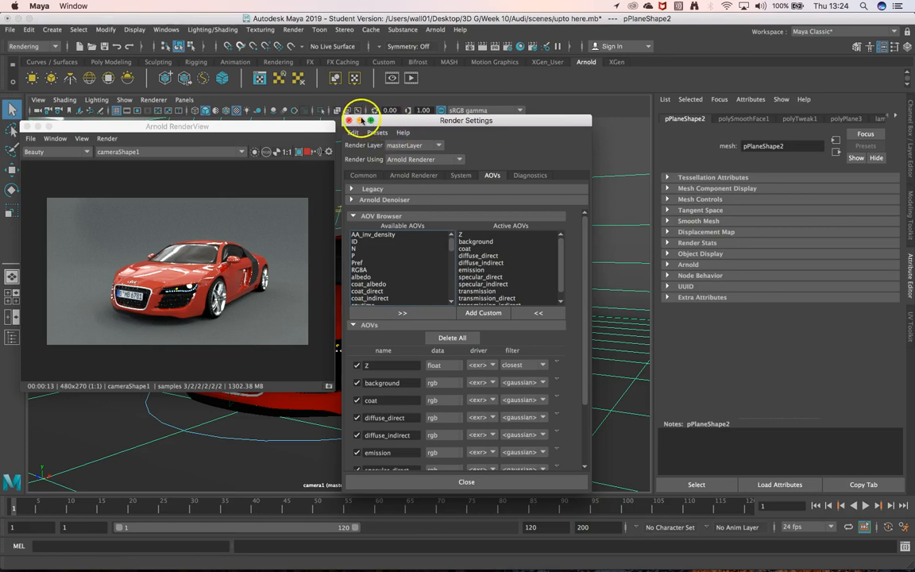
Minimize the Render Settings window and move the Arnold RenderView lower over the viewport
{"action": "left_click", "coordinate": [360, 120]}
{"action": "left_click", "coordinate": [177, 127]}
{"action": "left_click_drag", "start_coordinate": [177, 127], "coordinate": [191, 213]}
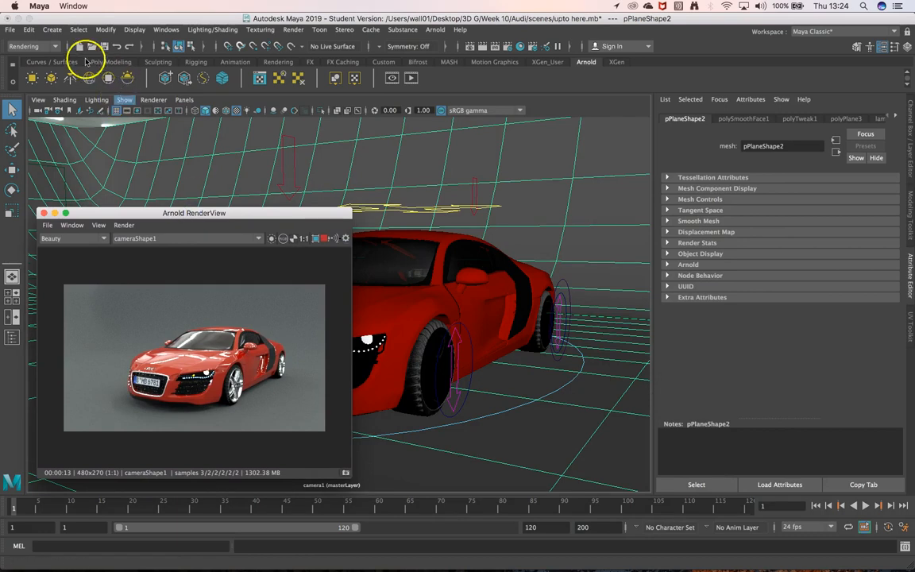
Reopen the Render Settings window and place it beside the Arnold RenderView
{"action": "left_click", "coordinate": [164, 31]}
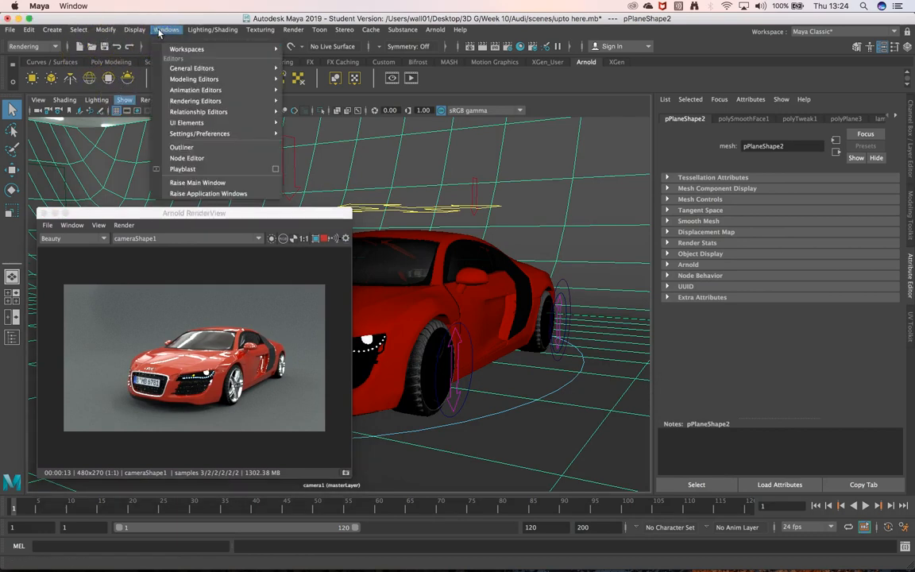
{"action": "left_click", "coordinate": [191, 103]}
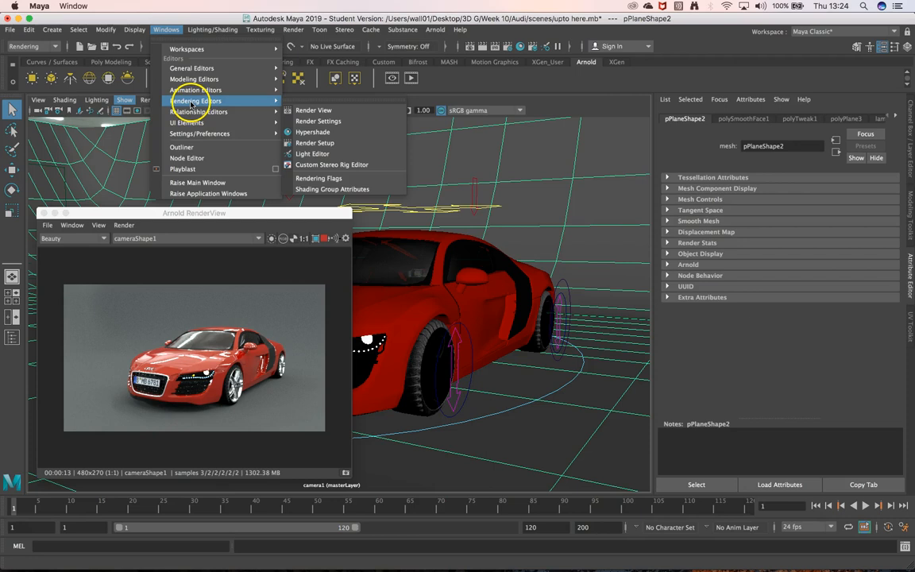
{"action": "left_click", "coordinate": [335, 122]}
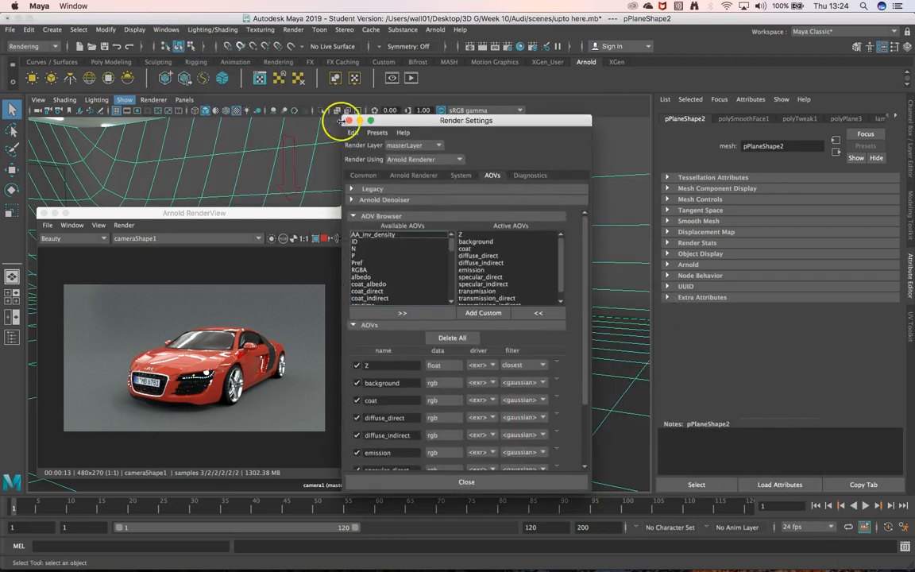
{"action": "left_click_drag", "start_coordinate": [430, 120], "coordinate": [451, 121]}
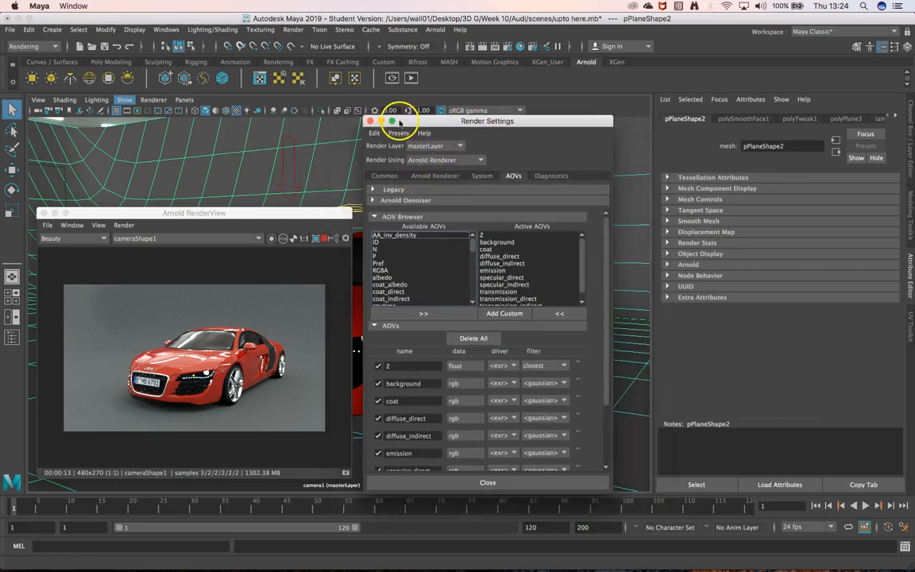
Open the Render Setup editor and move it partly clear of the Arnold RenderView
{"action": "left_click", "coordinate": [171, 32]}
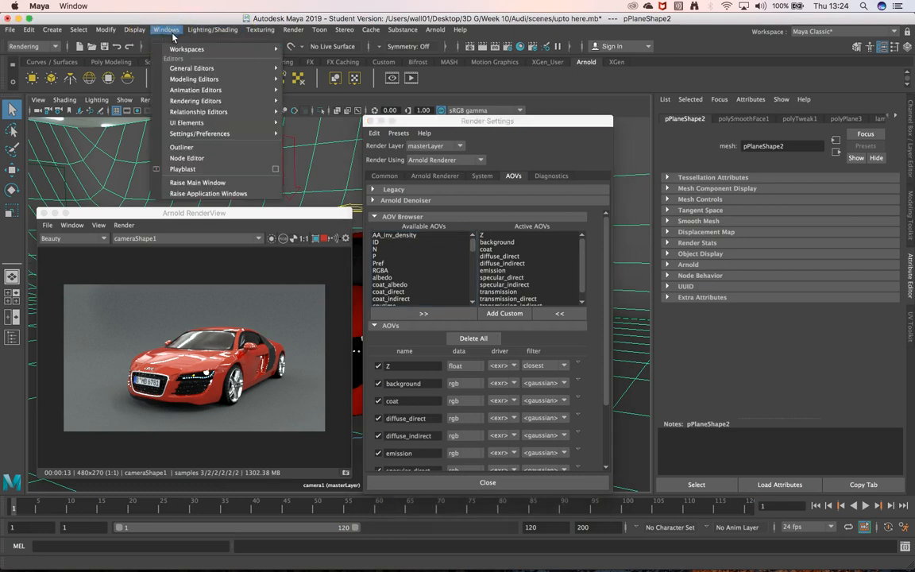
{"action": "mouse_move", "coordinate": [194, 101]}
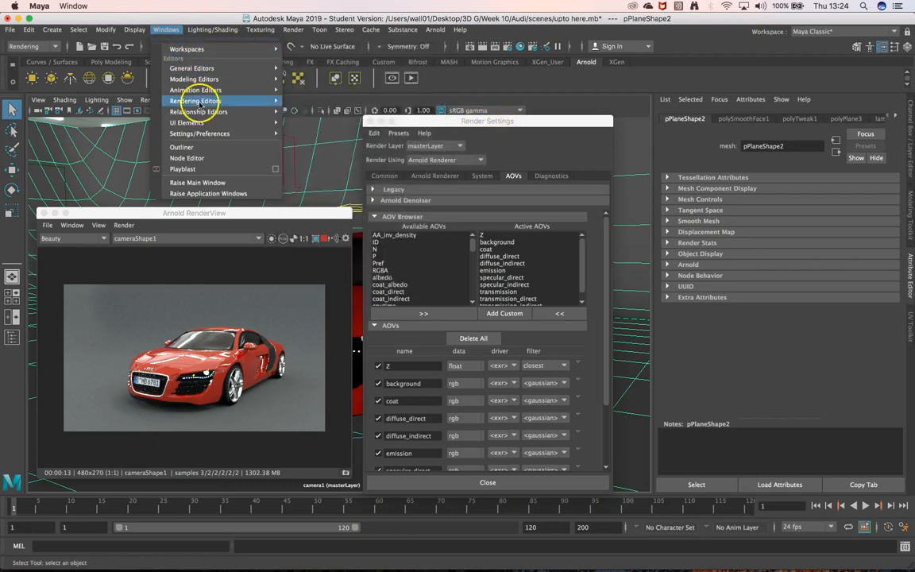
{"action": "mouse_move", "coordinate": [242, 100]}
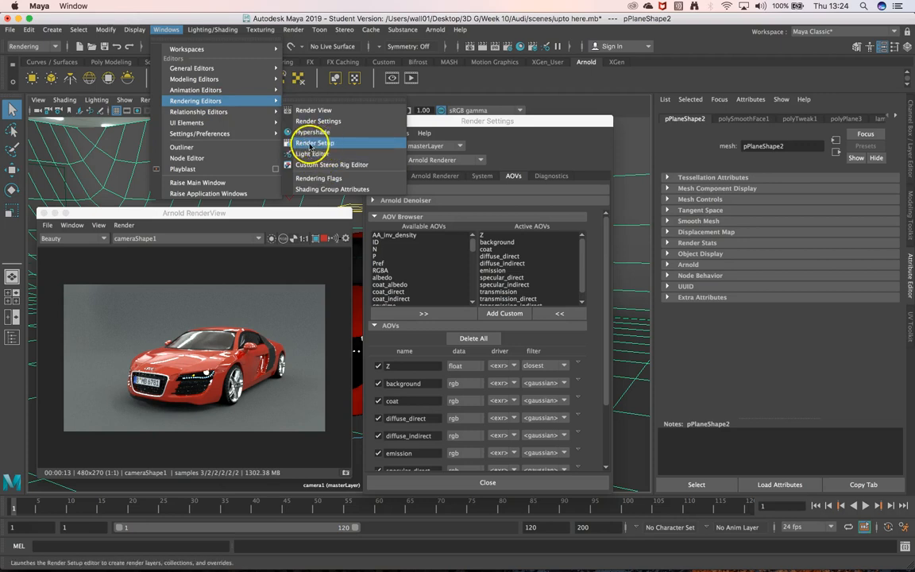
{"action": "left_click", "coordinate": [322, 144]}
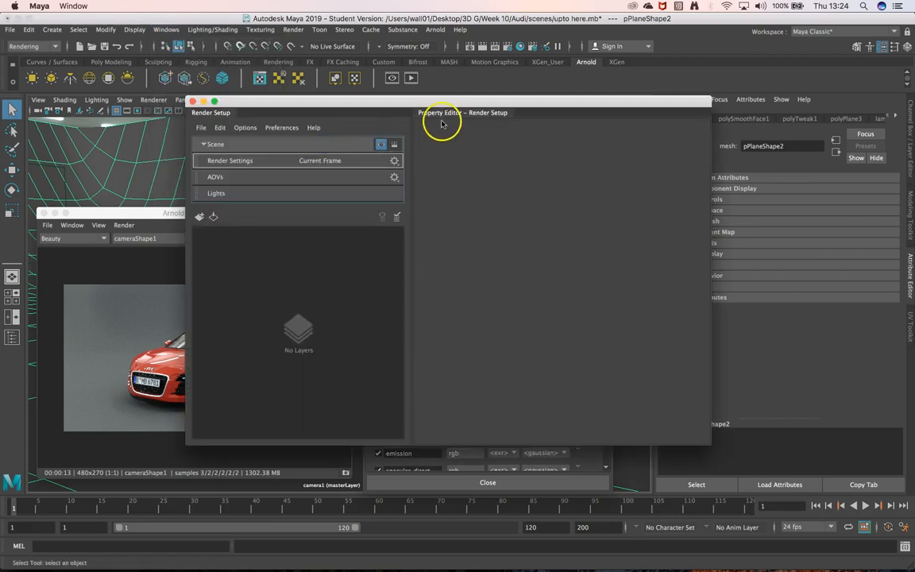
{"action": "left_click_drag", "start_coordinate": [443, 103], "coordinate": [538, 115]}
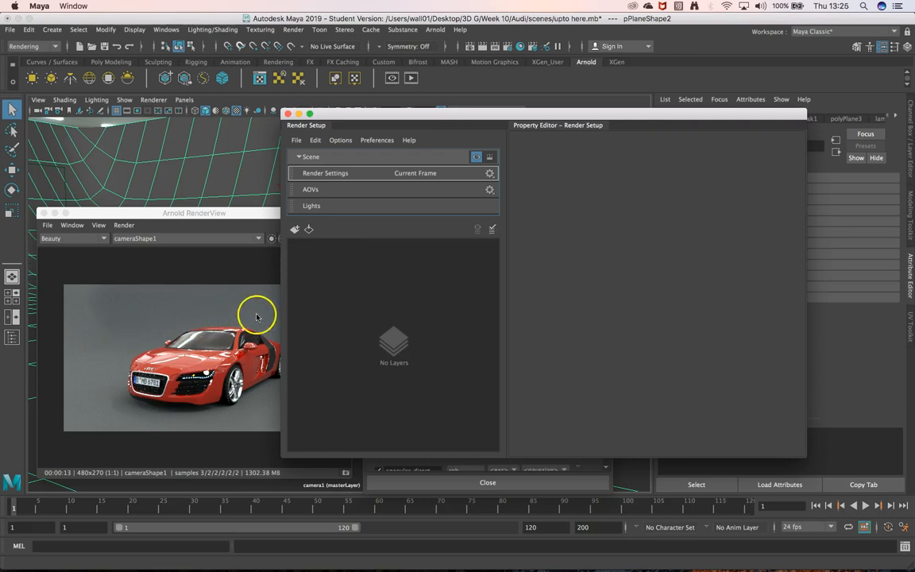
Create a render layer named AO in Render Setup
{"action": "left_click", "coordinate": [72, 239]}
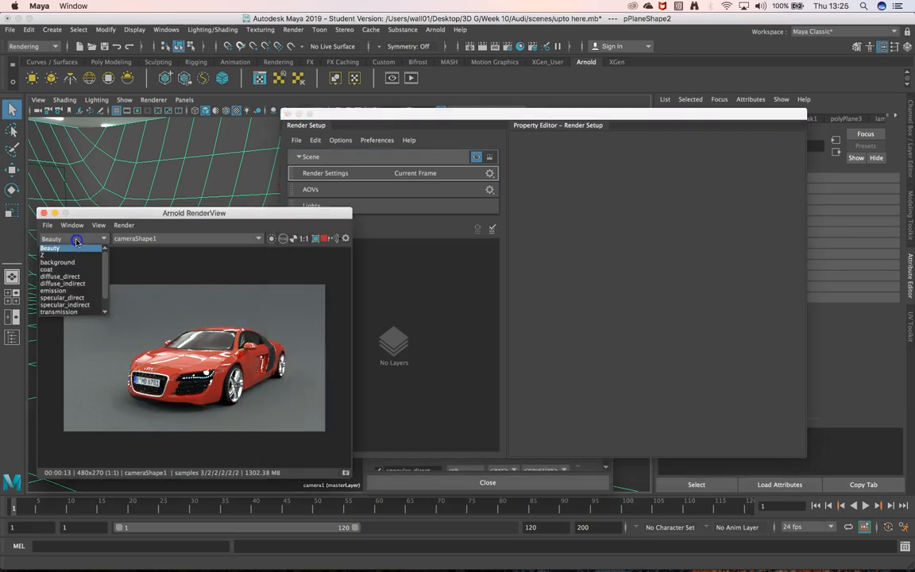
{"action": "left_click", "coordinate": [158, 213]}
{"action": "left_click", "coordinate": [428, 292]}
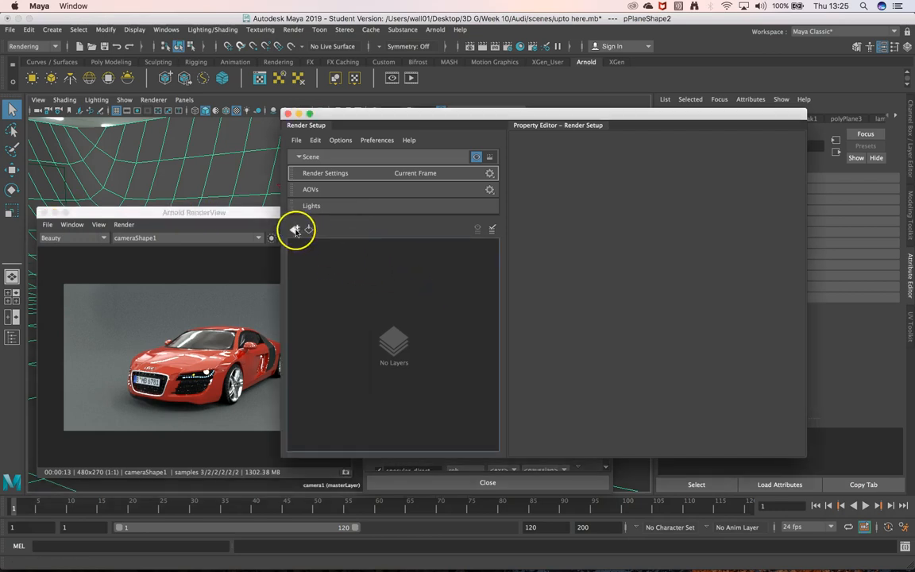
{"action": "left_click", "coordinate": [296, 230]}
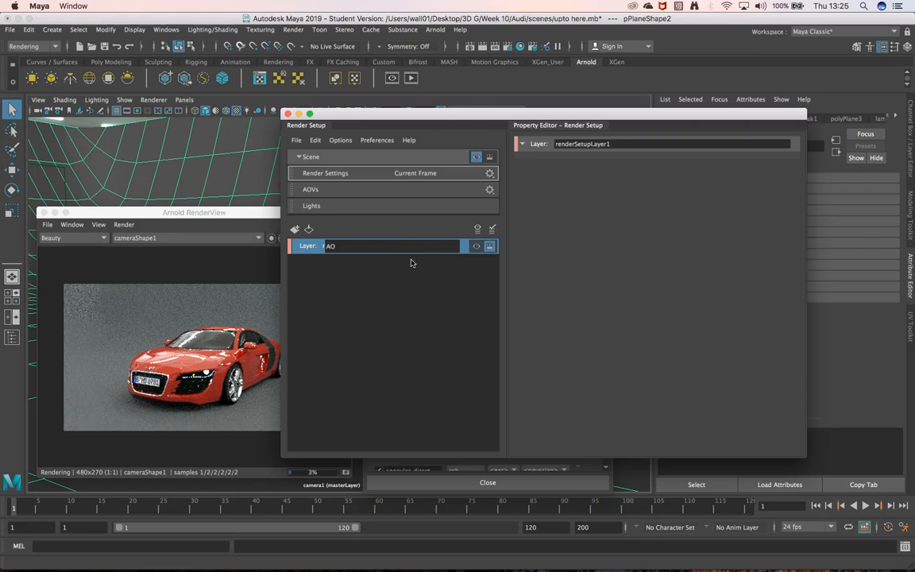
{"action": "left_click", "coordinate": [398, 306]}
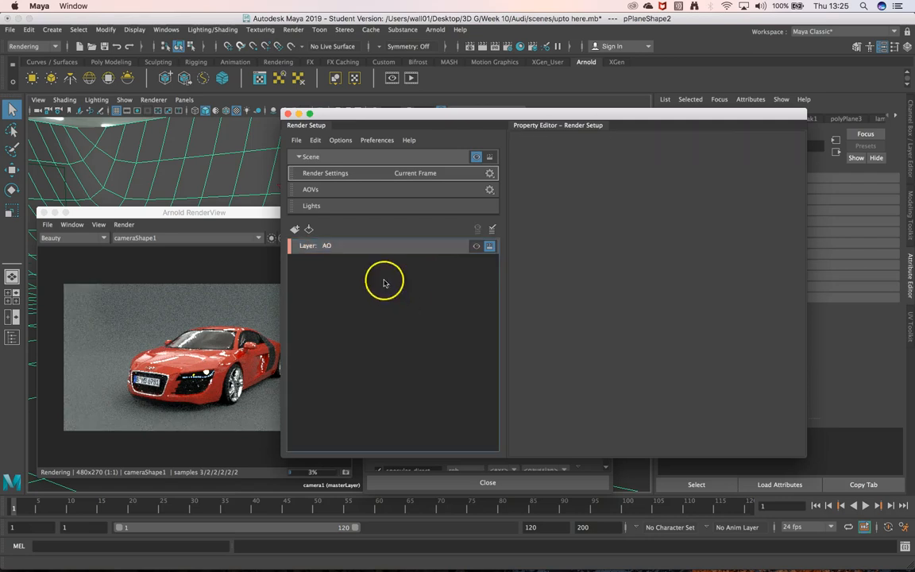
Create a collection named AO_Collection in the AO layer and show its properties
{"action": "left_click", "coordinate": [353, 246]}
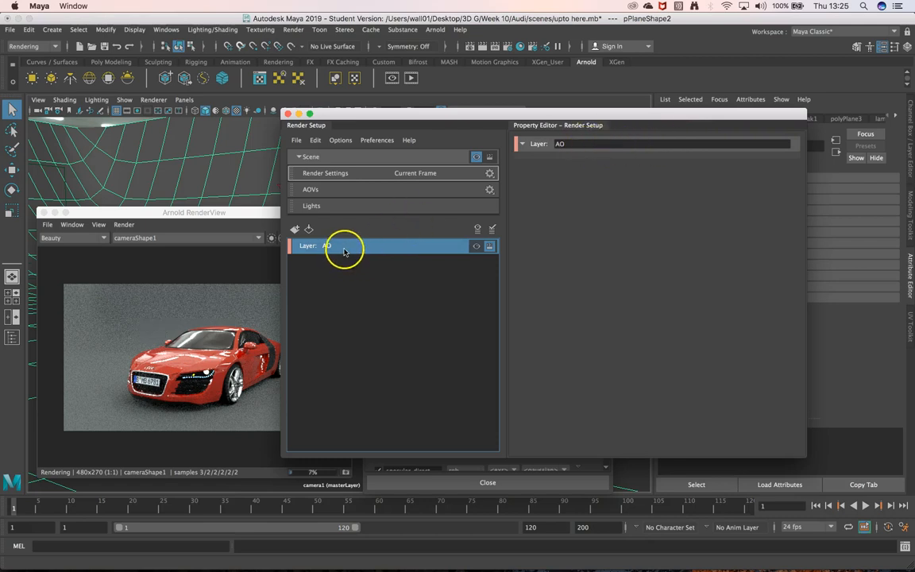
{"action": "right_click", "coordinate": [344, 252]}
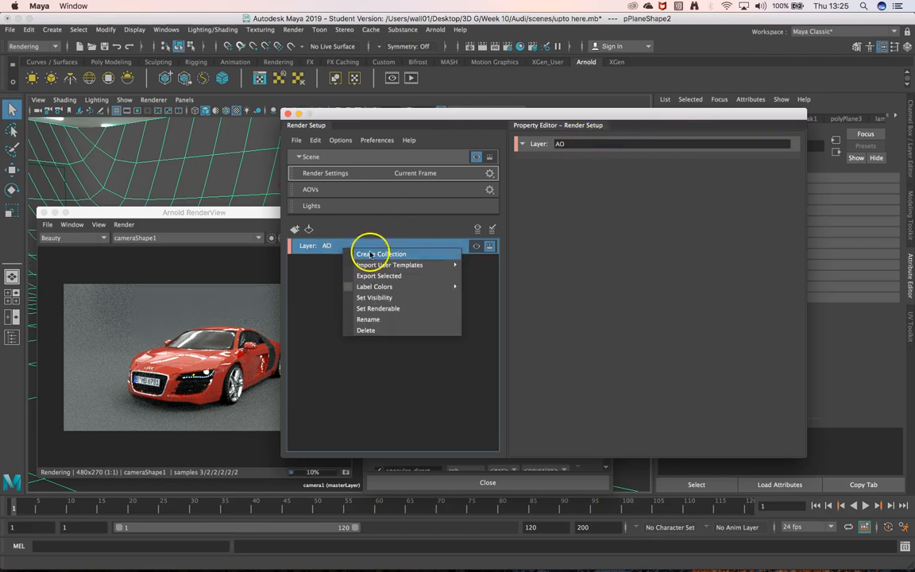
{"action": "left_click", "coordinate": [403, 254]}
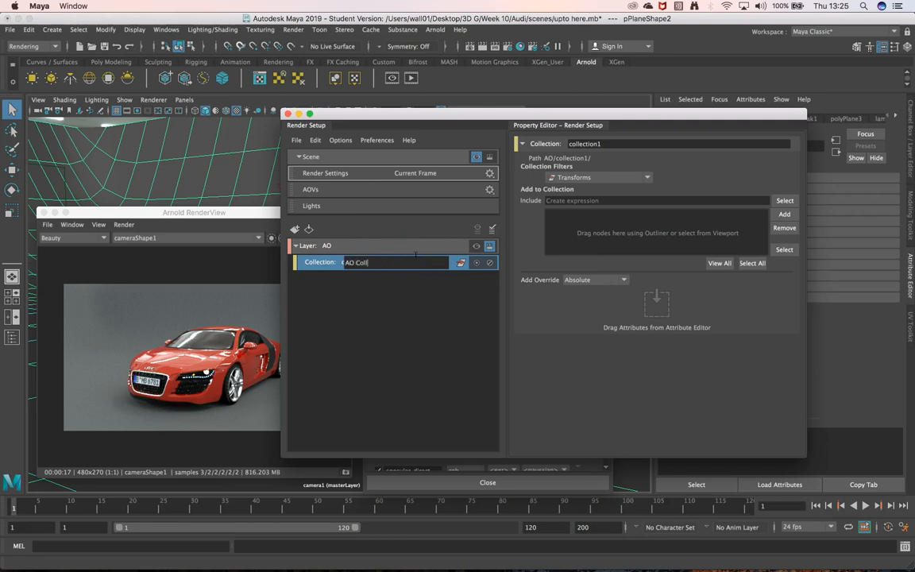
{"action": "left_click", "coordinate": [429, 384]}
{"action": "left_click", "coordinate": [378, 262]}
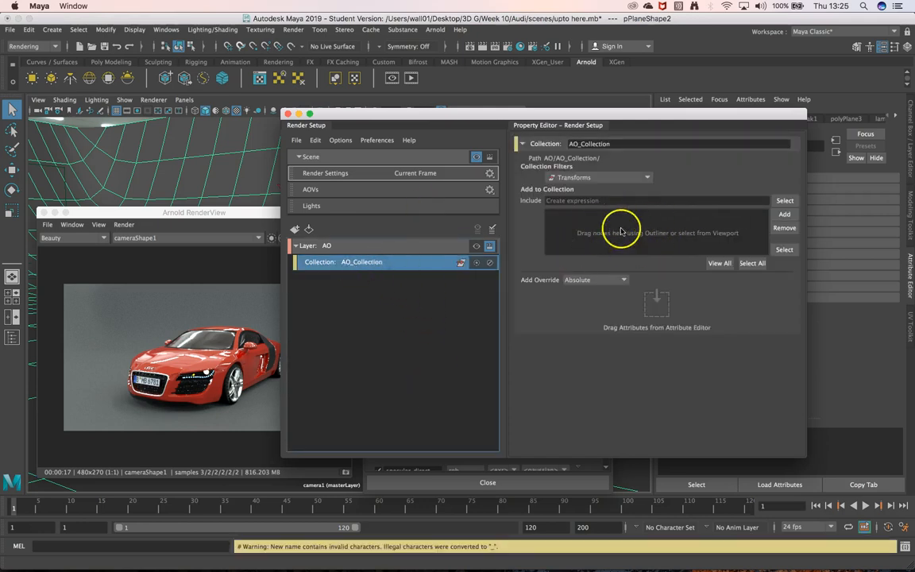
Open the Outliner and add the rig_car___9_6_Lighting:audi_r8 group and pPlane2 to AO_Collection
{"action": "left_click", "coordinate": [12, 337]}
{"action": "left_click_drag", "start_coordinate": [101, 124], "coordinate": [93, 125]}
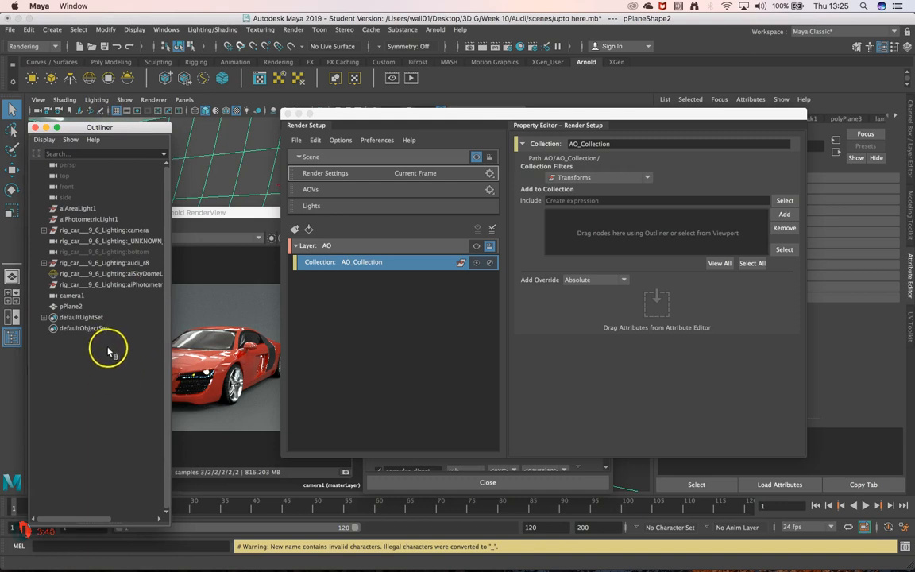
{"action": "left_click", "coordinate": [134, 263]}
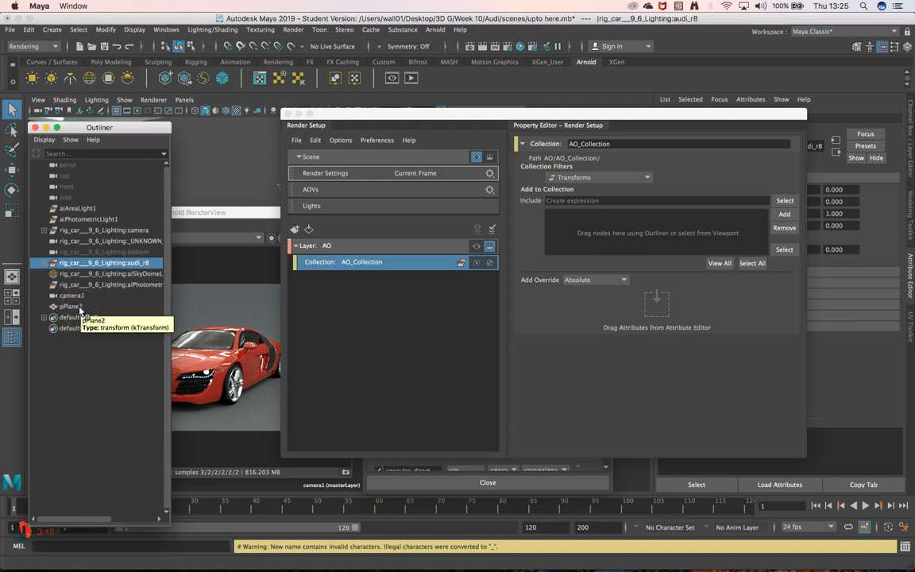
{"action": "left_click", "coordinate": [71, 307]}
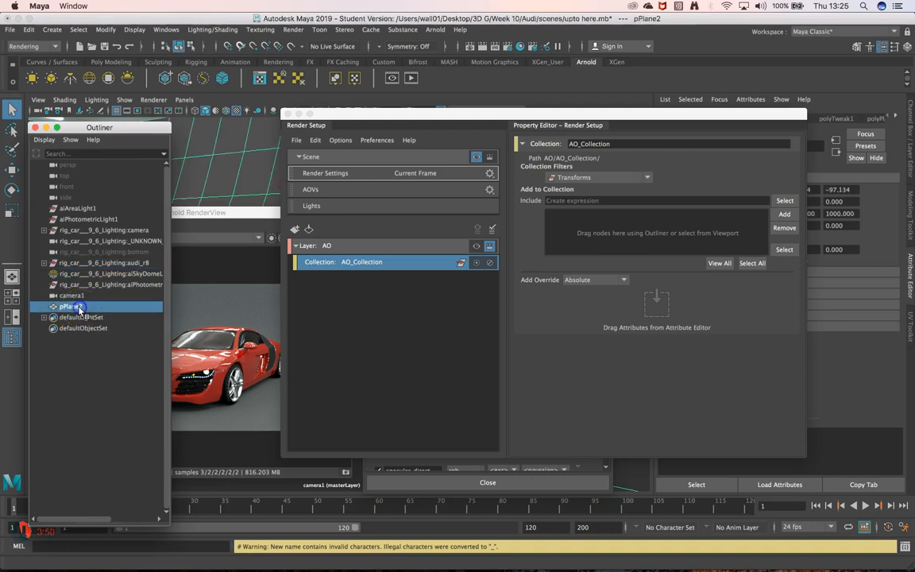
{"action": "left_click", "coordinate": [93, 264]}
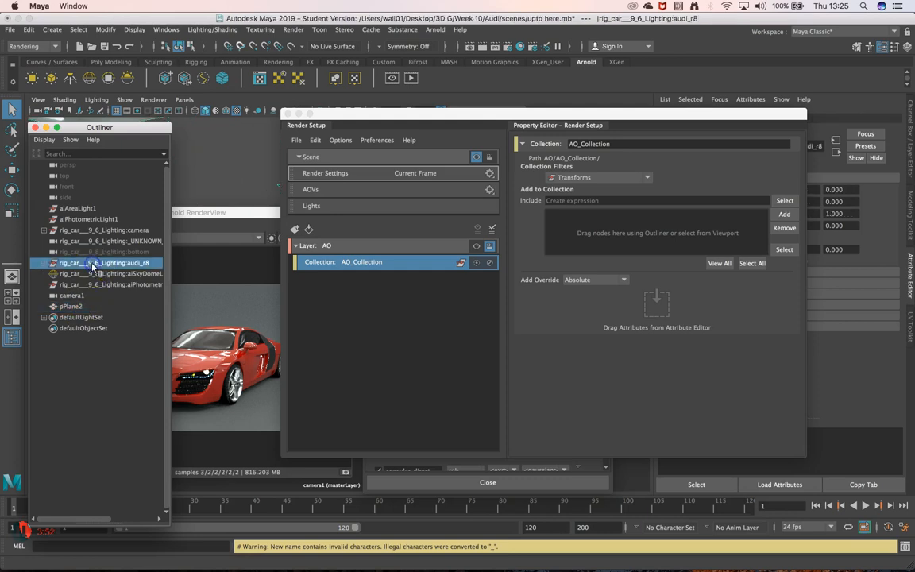
{"action": "left_click", "coordinate": [75, 307]}
{"action": "left_click", "coordinate": [70, 265]}
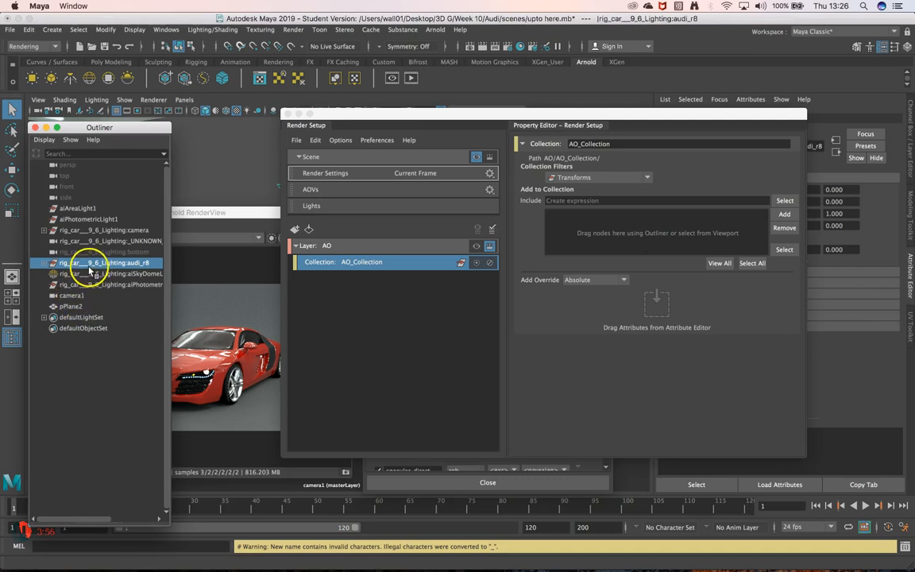
{"action": "left_click_drag", "start_coordinate": [90, 267], "coordinate": [610, 234]}
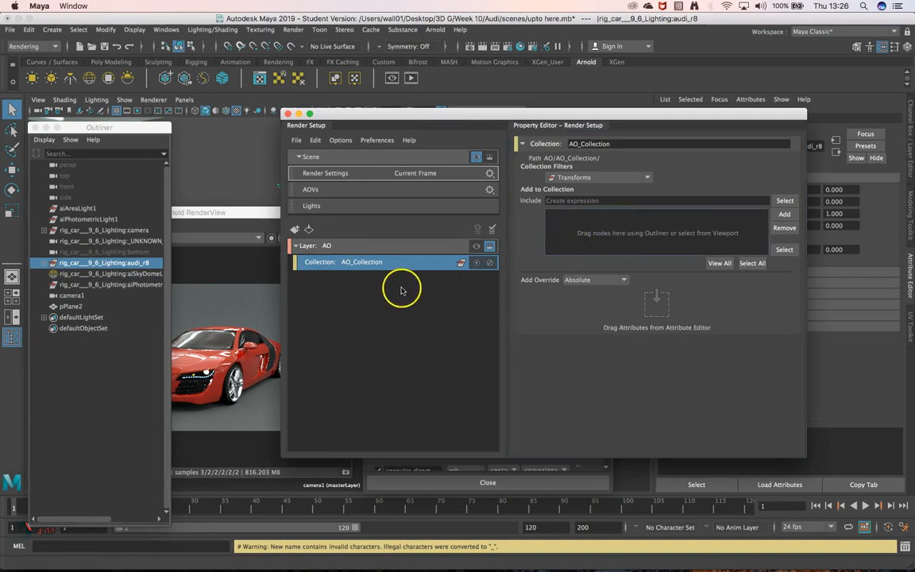
{"action": "left_click_drag", "start_coordinate": [113, 264], "coordinate": [635, 230]}
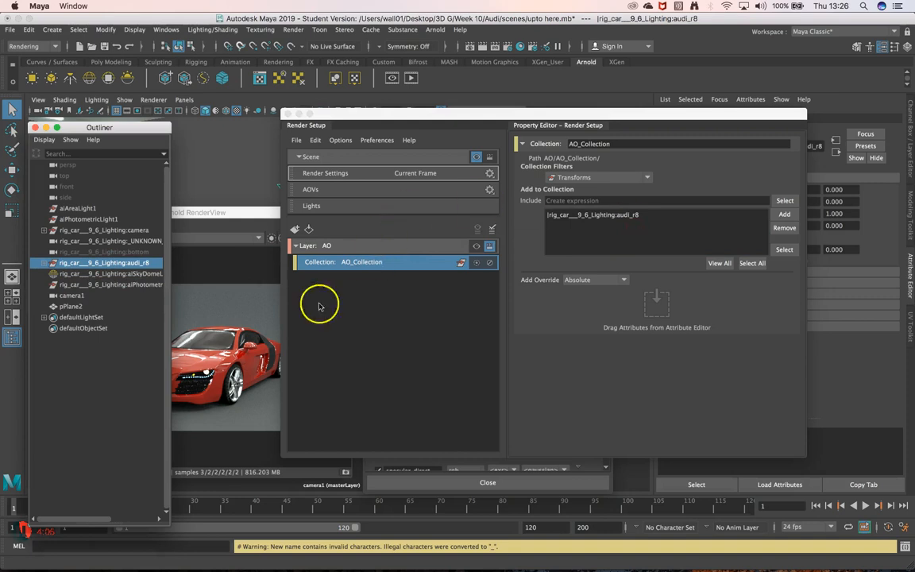
{"action": "left_click", "coordinate": [70, 306]}
{"action": "left_click_drag", "start_coordinate": [70, 310], "coordinate": [640, 224]}
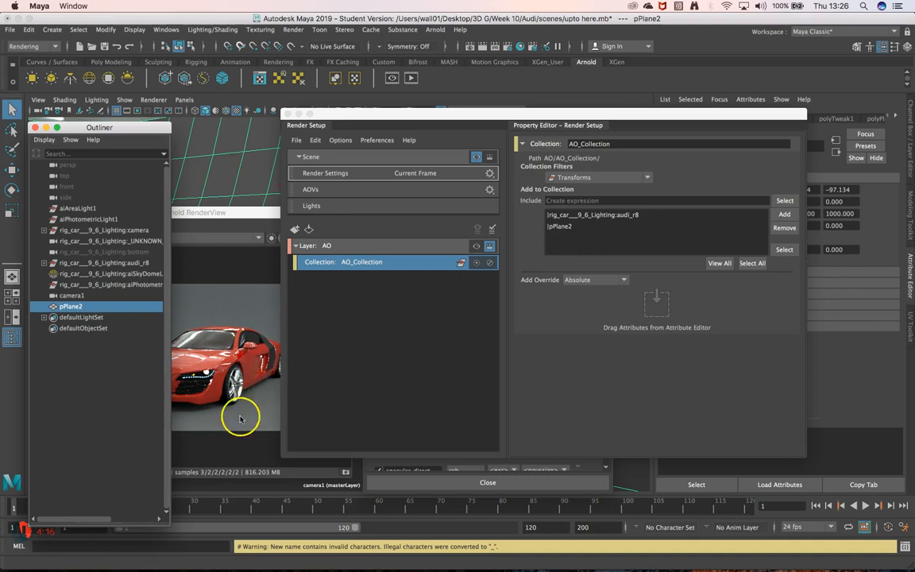
Create a sub-collection inside AO_Collection
{"action": "left_click", "coordinate": [349, 284]}
{"action": "right_click", "coordinate": [360, 265]}
{"action": "left_click", "coordinate": [327, 278]}
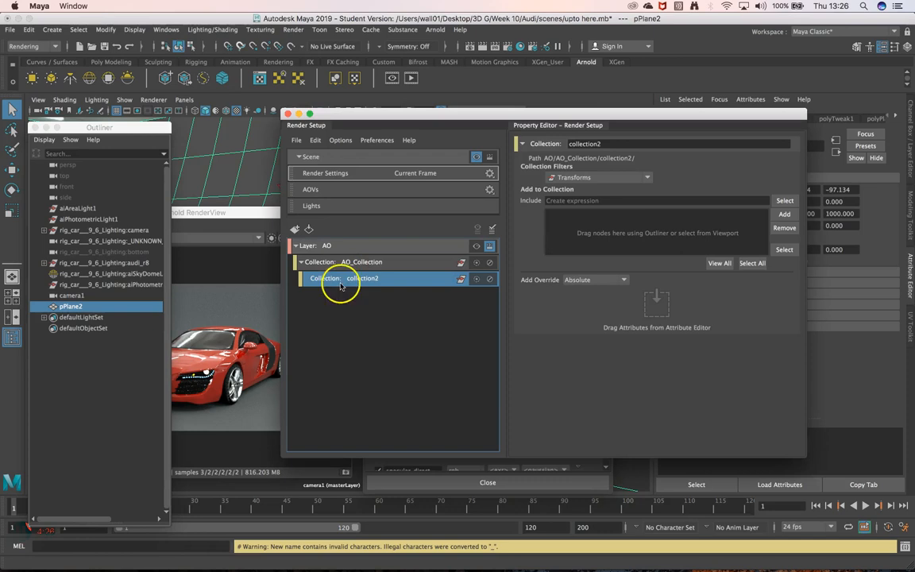
Create a nested collection inside collection2, and delete the collection2 sub-collection from AO_Collection
{"action": "right_click", "coordinate": [343, 282]}
{"action": "left_click", "coordinate": [375, 285]}
{"action": "right_click", "coordinate": [350, 280]}
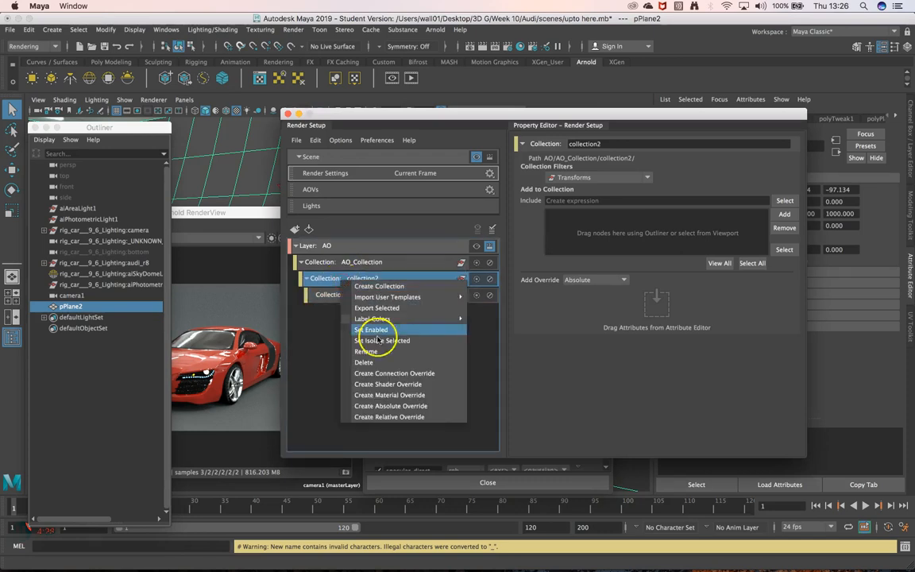
{"action": "left_click", "coordinate": [375, 361]}
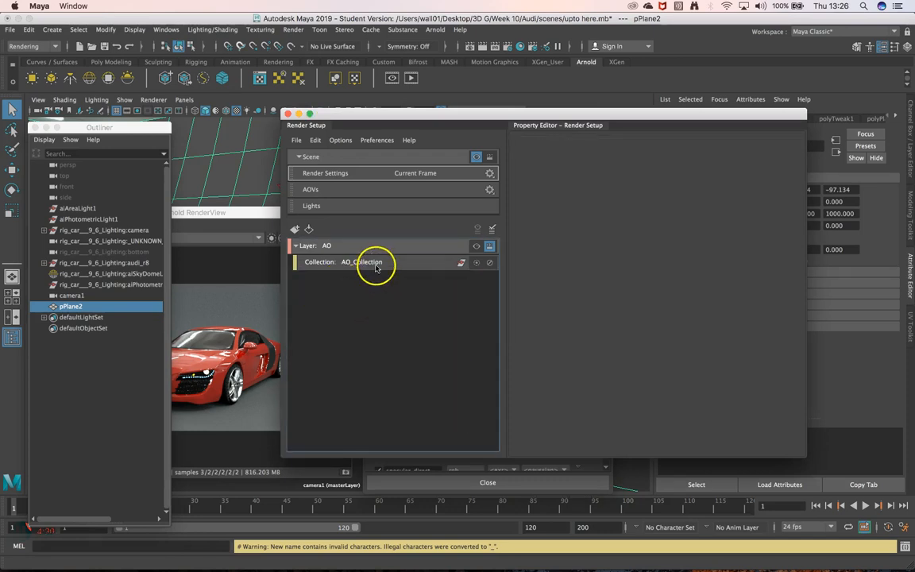
Create a shader override on AO_Collection and keep its default name
{"action": "left_click", "coordinate": [375, 266]}
{"action": "right_click", "coordinate": [384, 263]}
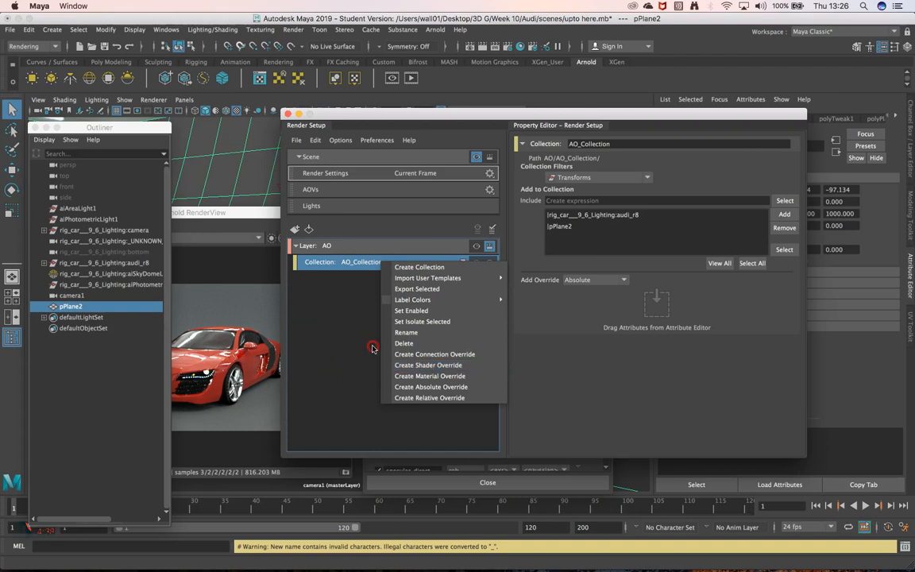
{"action": "left_click", "coordinate": [415, 365]}
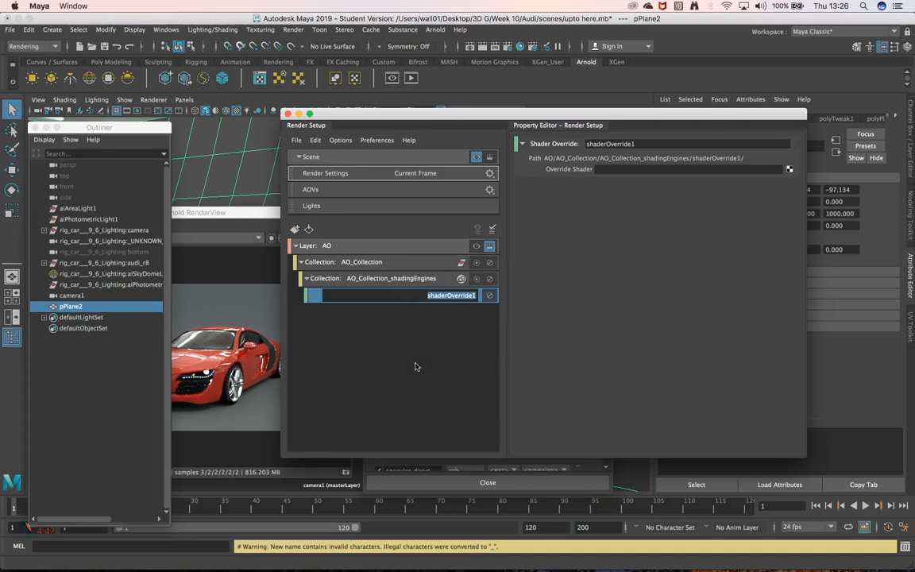
{"action": "left_click", "coordinate": [464, 300]}
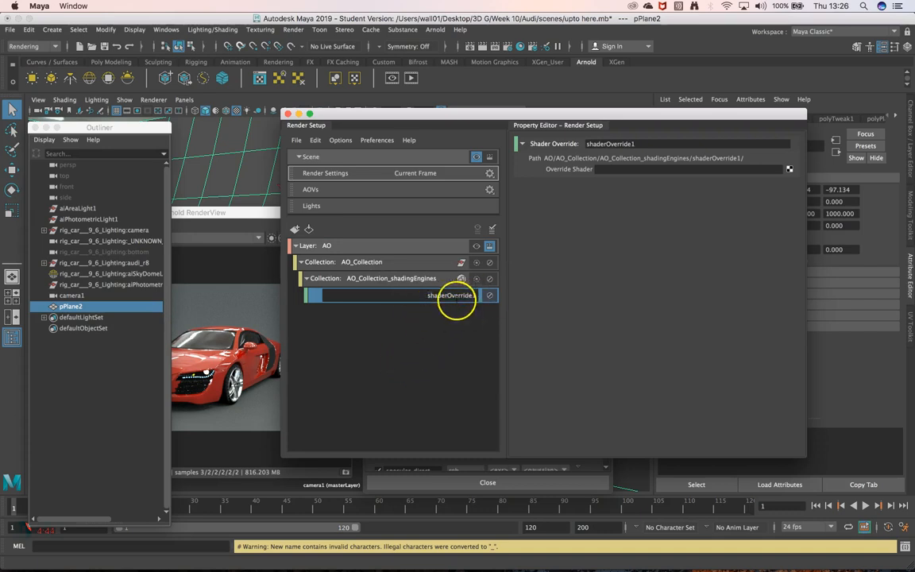
{"action": "key", "text": "Return"}
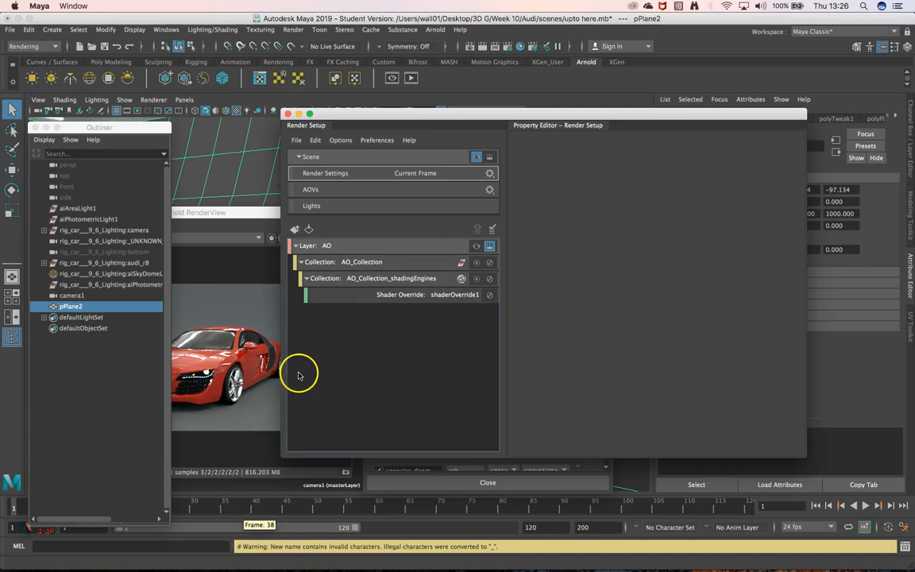
Assign a new Arnold aiAmbientOcclusion surface shader as the override shader of AO_Collection's shader override
{"action": "left_click", "coordinate": [349, 294]}
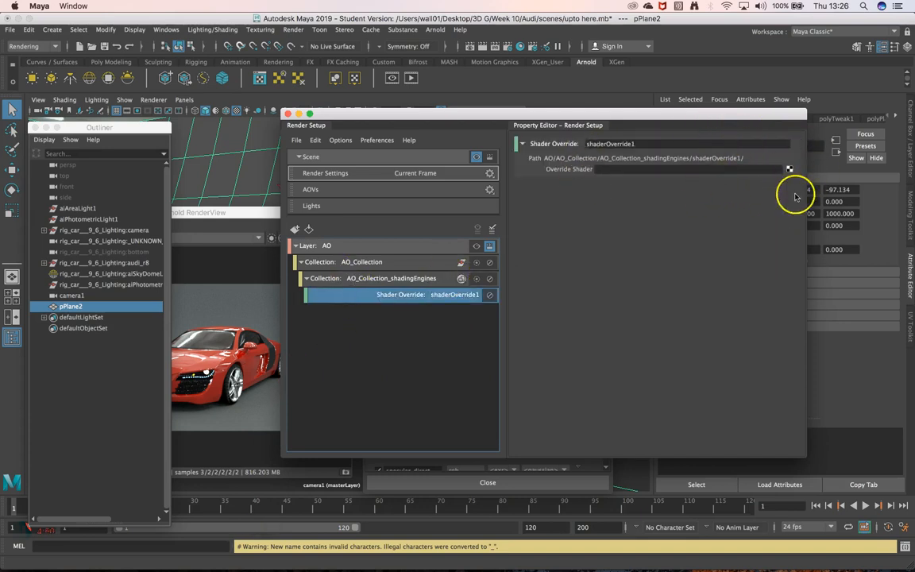
{"action": "left_click_drag", "start_coordinate": [805, 185], "coordinate": [644, 191]}
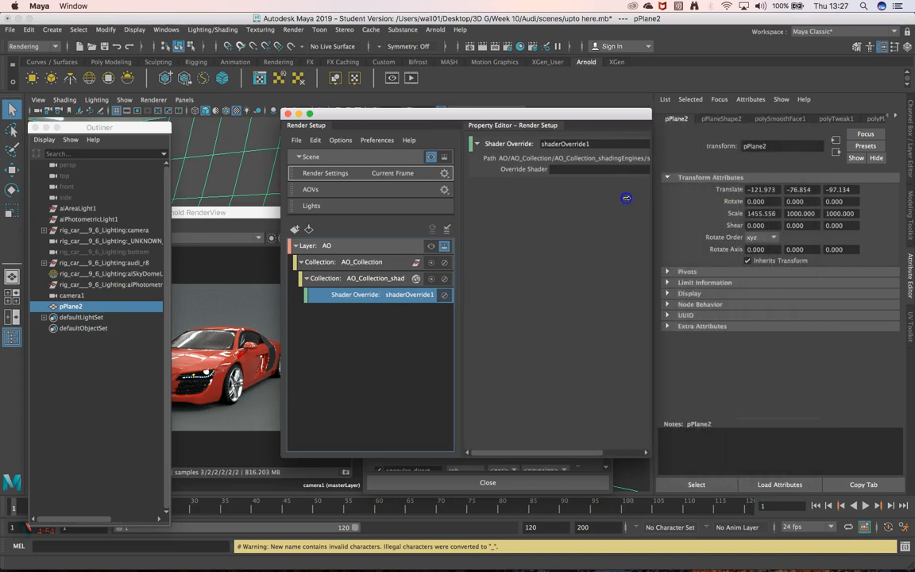
{"action": "left_click_drag", "start_coordinate": [654, 192], "coordinate": [771, 170]}
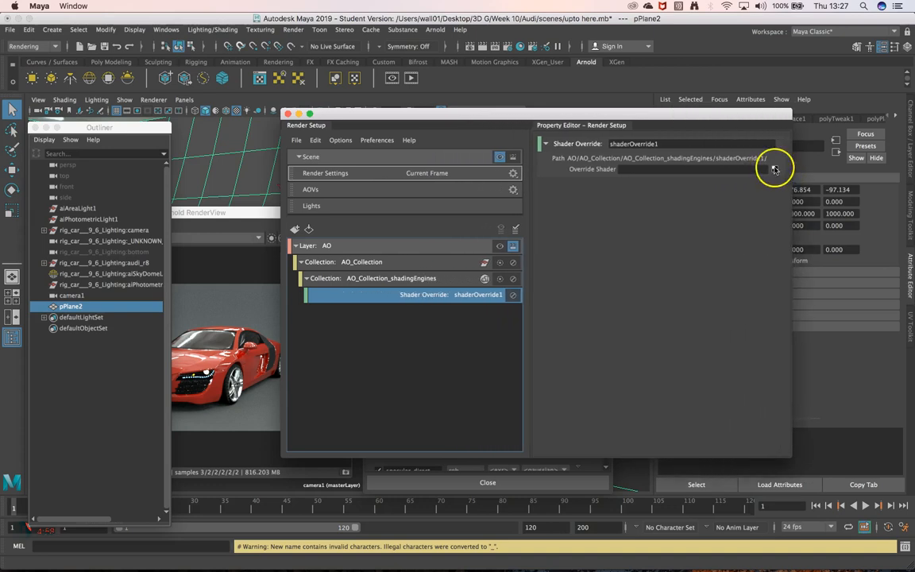
{"action": "left_click", "coordinate": [774, 170]}
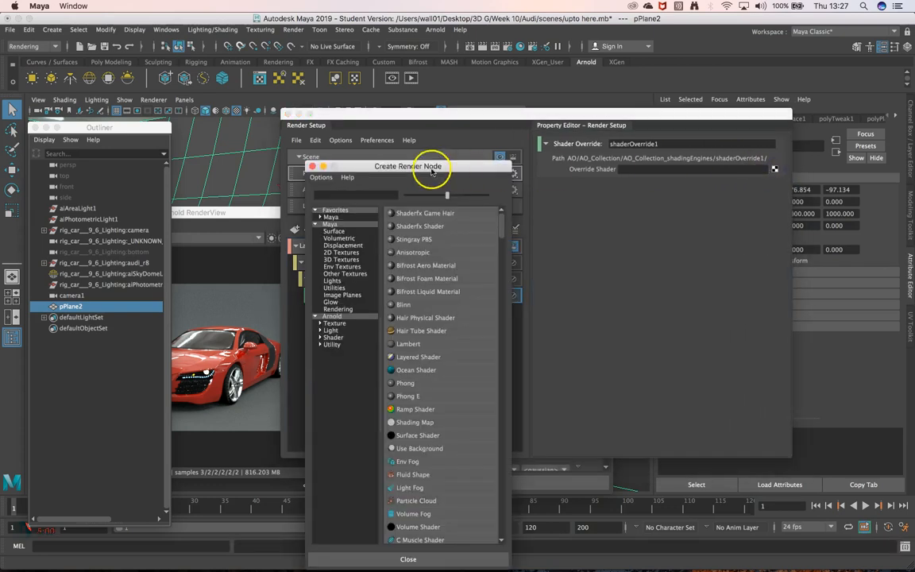
{"action": "left_click_drag", "start_coordinate": [423, 167], "coordinate": [426, 138]}
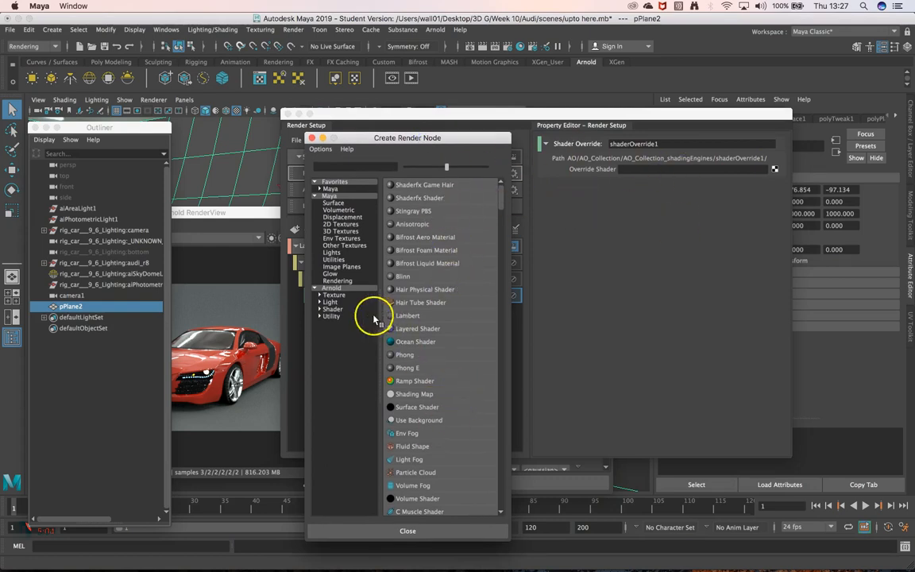
{"action": "left_click", "coordinate": [320, 310]}
{"action": "left_click", "coordinate": [338, 316]}
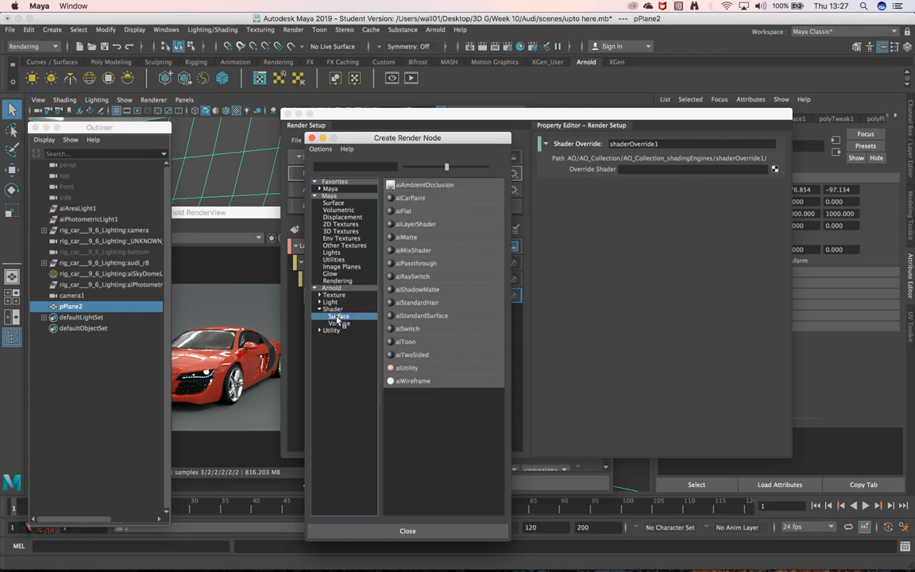
{"action": "left_click", "coordinate": [426, 186]}
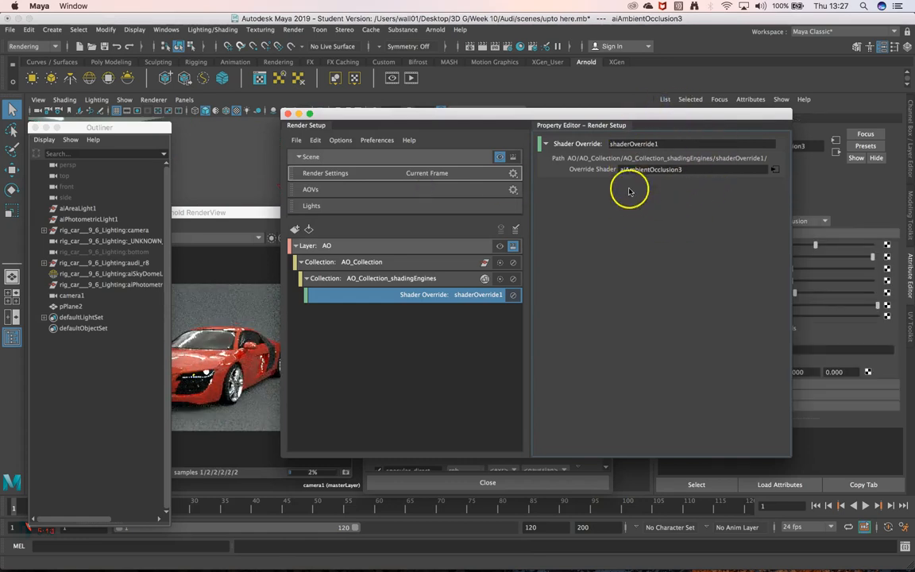
Make the AO layer the visible render layer
{"action": "left_click", "coordinate": [248, 213]}
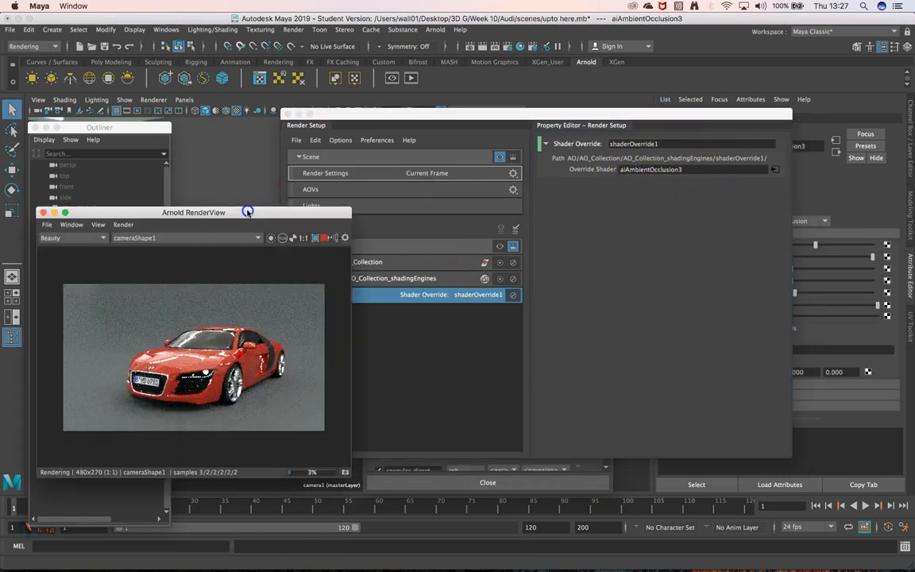
{"action": "left_click", "coordinate": [474, 348]}
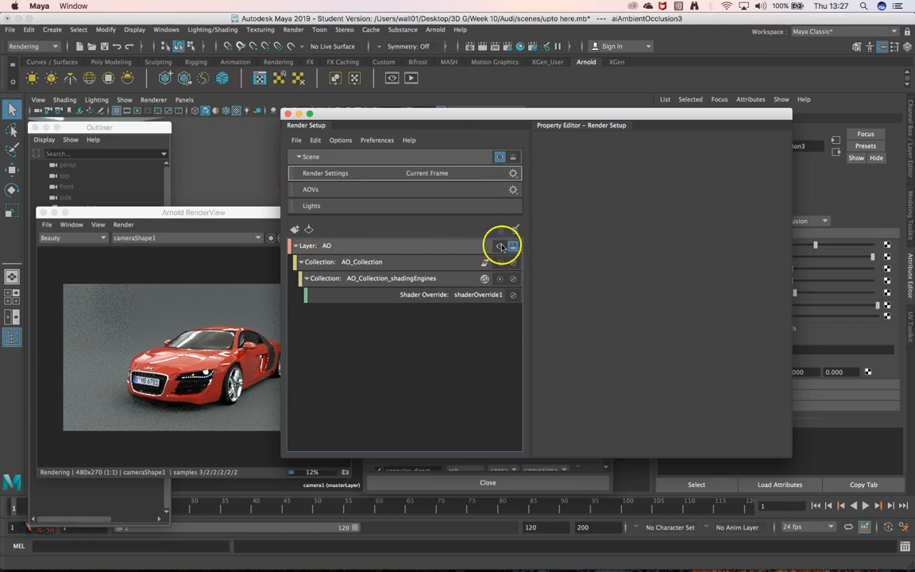
{"action": "left_click", "coordinate": [499, 247]}
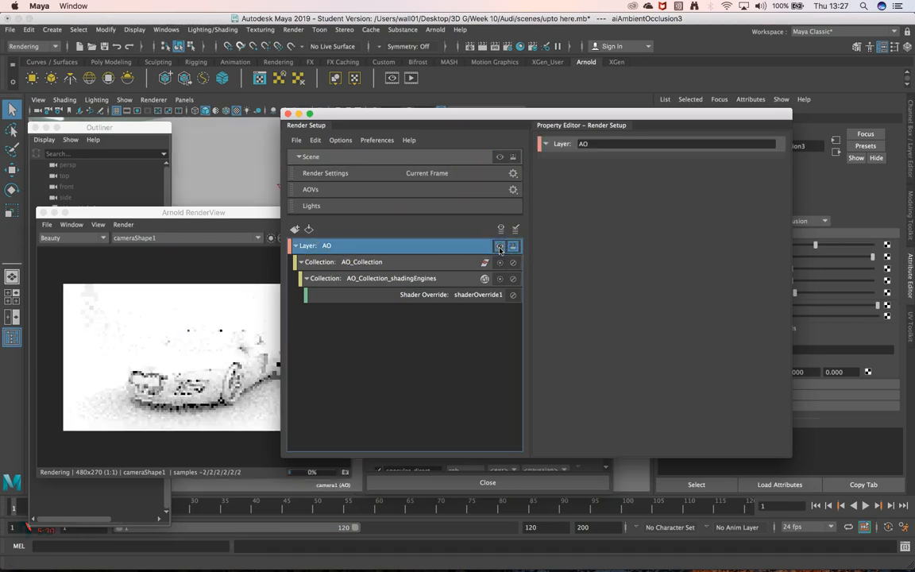
Enlarge and reposition the Arnold RenderView and zoom in to inspect the car's ambient occlusion render
{"action": "left_click", "coordinate": [236, 215]}
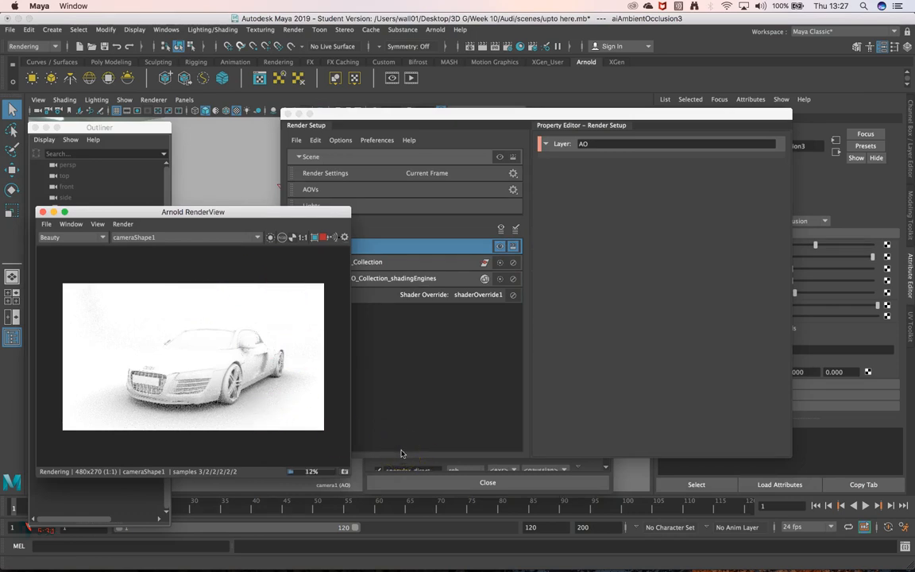
{"action": "left_click_drag", "start_coordinate": [234, 211], "coordinate": [301, 83]}
{"action": "left_click_drag", "start_coordinate": [419, 351], "coordinate": [579, 459]}
{"action": "scroll", "coordinate": [327, 270], "scroll_direction": "down", "scroll_amount": 2}
{"action": "scroll", "coordinate": [329, 271], "scroll_direction": "up", "scroll_amount": 5}
{"action": "scroll", "coordinate": [360, 285], "scroll_direction": "down", "scroll_amount": 2}
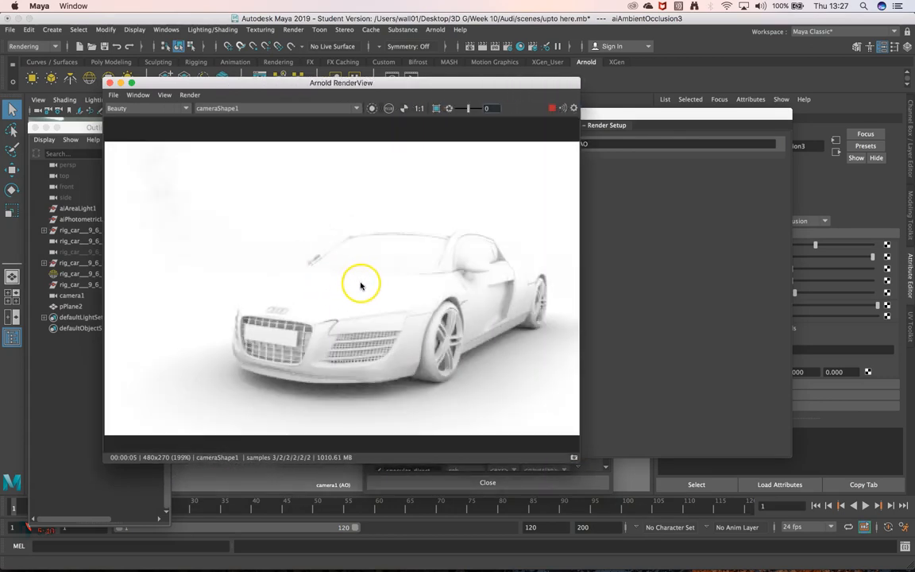
{"action": "left_click_drag", "start_coordinate": [370, 82], "coordinate": [276, 85]}
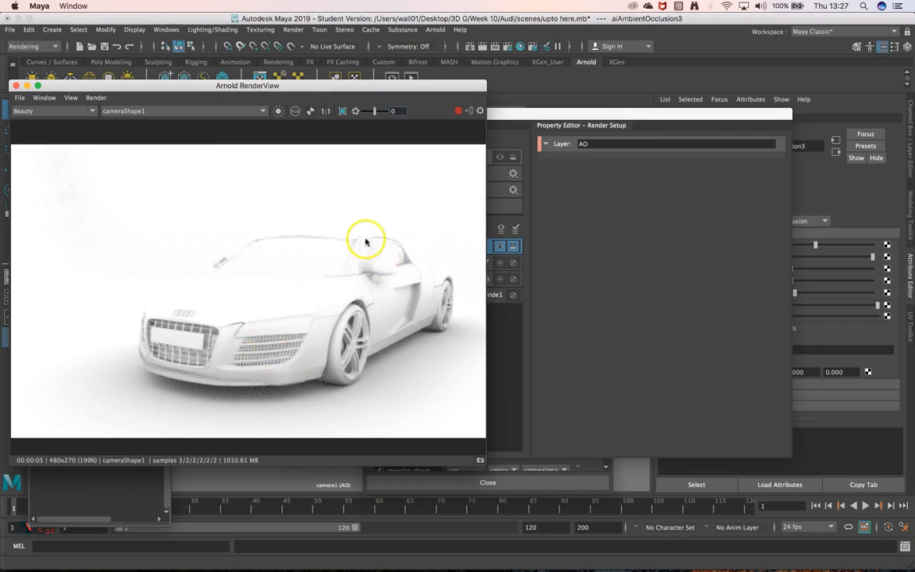
Minimise Render Setup and show the aiAmbientOcclusion3 shader's attributes by picking the car's hood in the render
{"action": "left_click", "coordinate": [577, 116]}
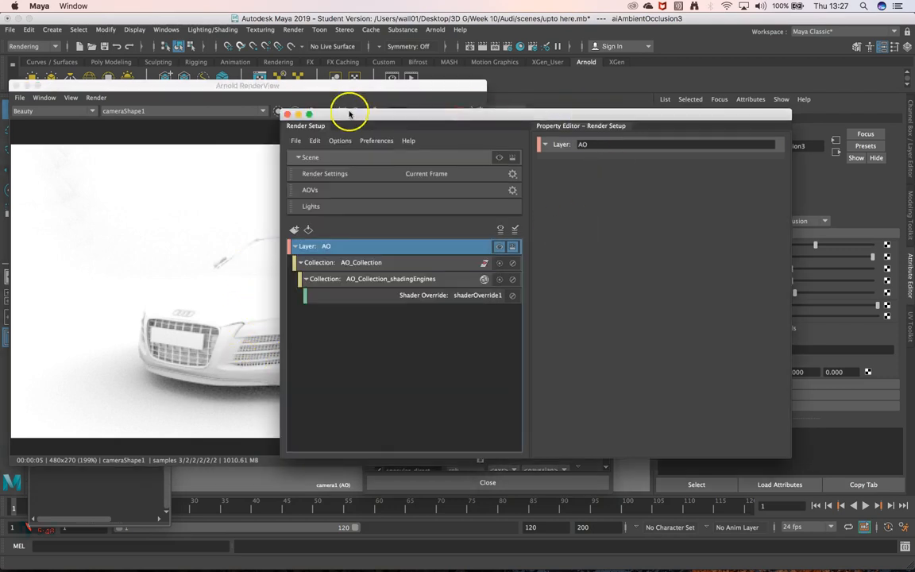
{"action": "left_click", "coordinate": [298, 116]}
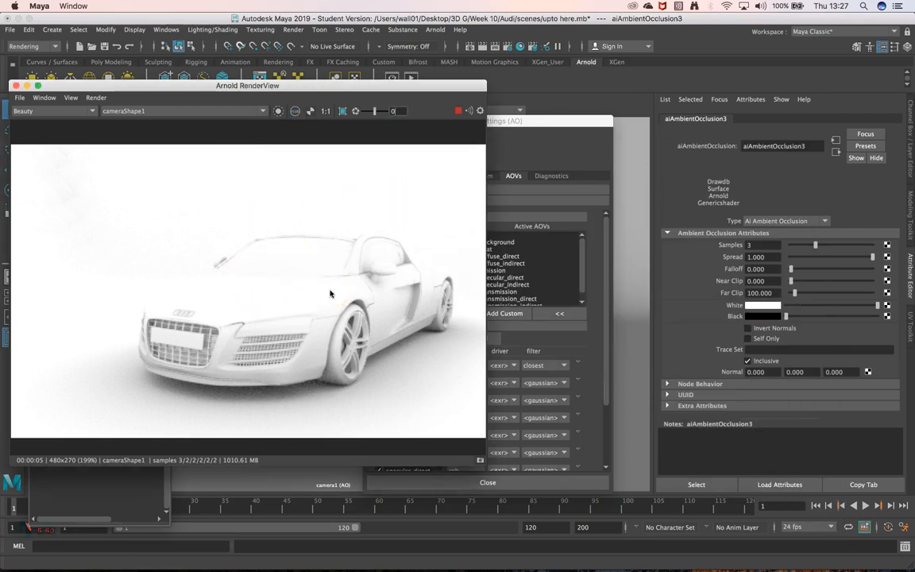
{"action": "left_click", "coordinate": [255, 296]}
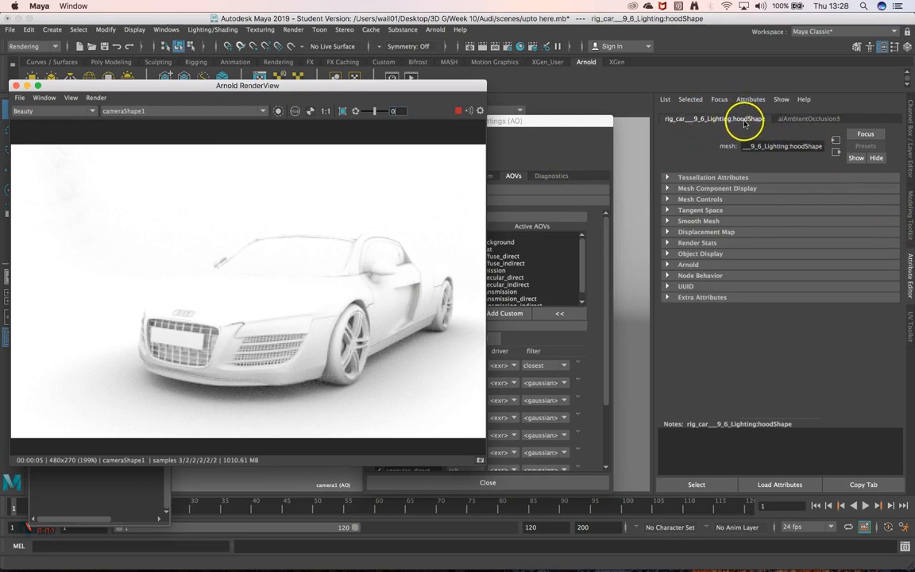
{"action": "left_click", "coordinate": [806, 119]}
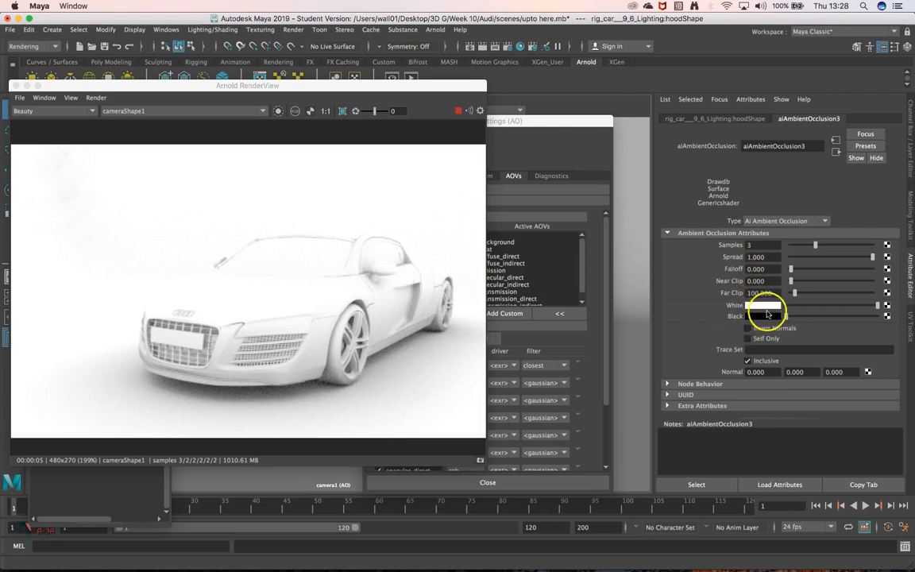
Try Far Clip values of about 716 and 122 on aiAmbientOcclusion3, and darken White and restore it to full
{"action": "left_click_drag", "start_coordinate": [792, 281], "coordinate": [830, 293]}
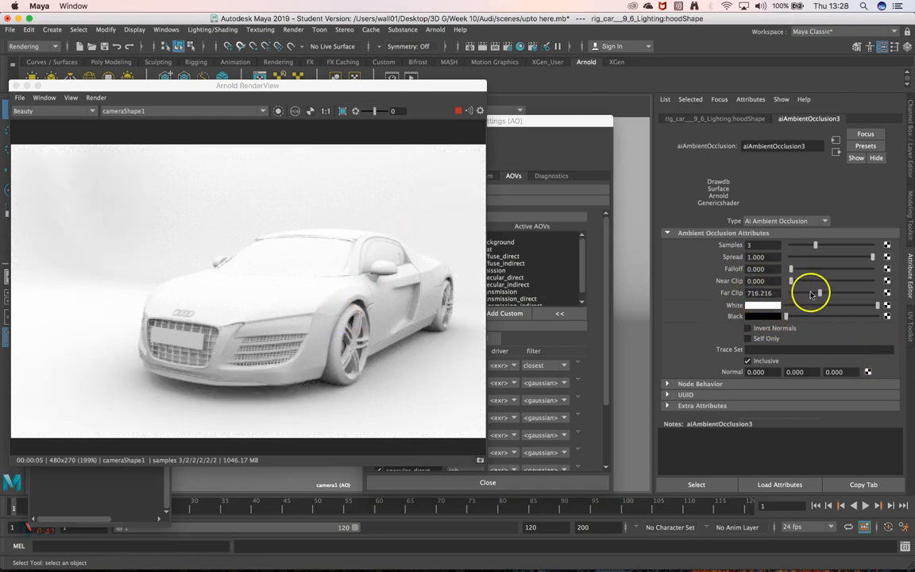
{"action": "left_click_drag", "start_coordinate": [821, 295], "coordinate": [755, 319]}
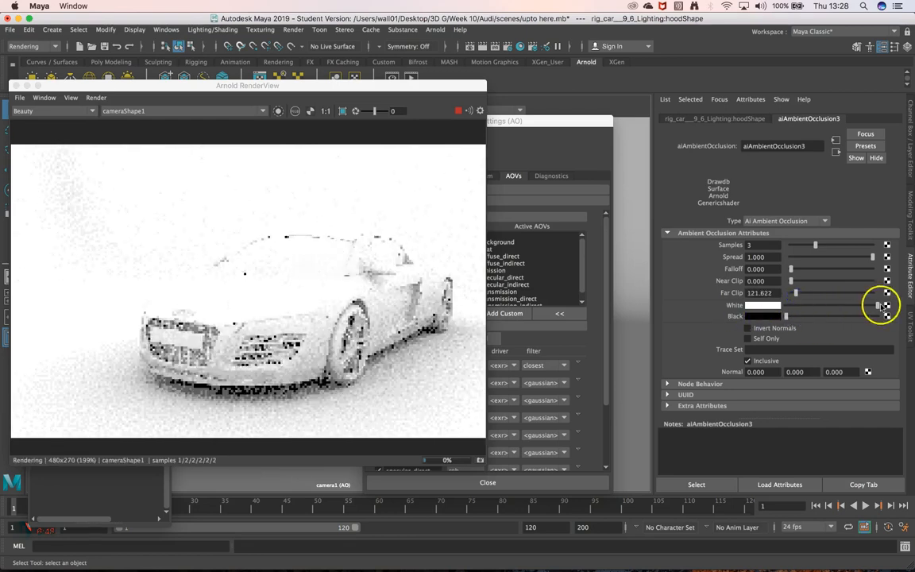
{"action": "left_click_drag", "start_coordinate": [880, 306], "coordinate": [846, 306]}
{"action": "left_click_drag", "start_coordinate": [820, 304], "coordinate": [877, 305]}
Set the Far Clip of the aiAmbientOcclusion3 shader to 740
{"action": "left_click_drag", "start_coordinate": [795, 292], "coordinate": [822, 297]}
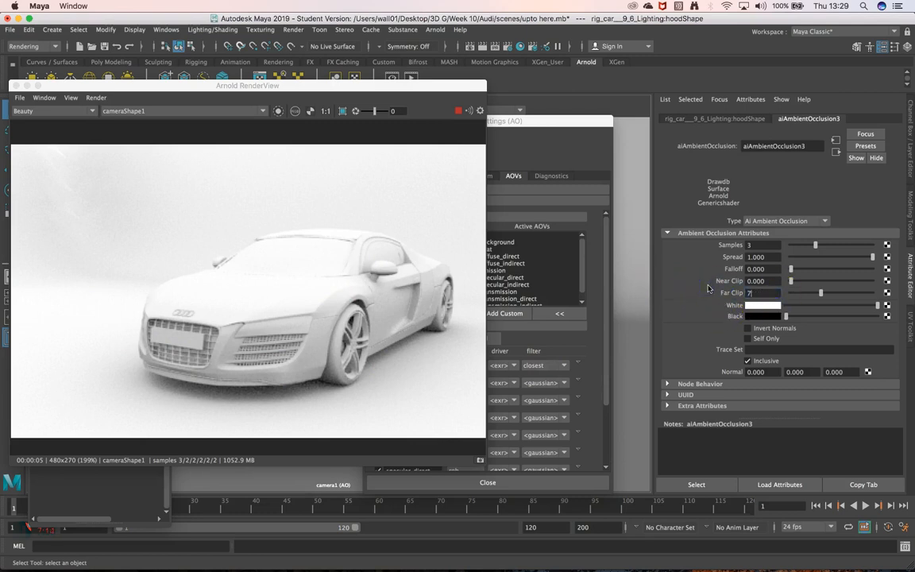
{"action": "type", "text": "0"}
{"action": "key", "text": "Return"}
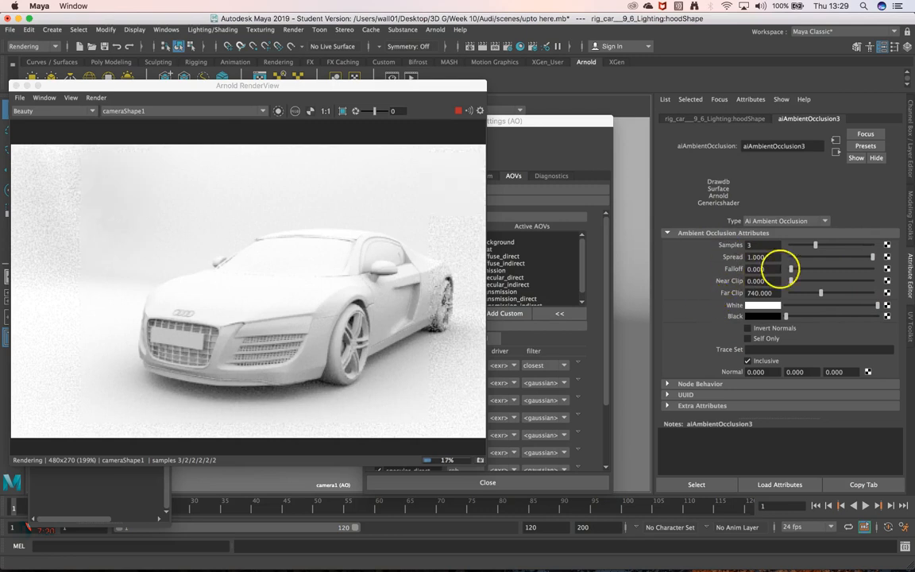
Try a Spread of about 0.162 on the ambient occlusion shader and reset it to 1
{"action": "left_click_drag", "start_coordinate": [873, 259], "coordinate": [804, 260]}
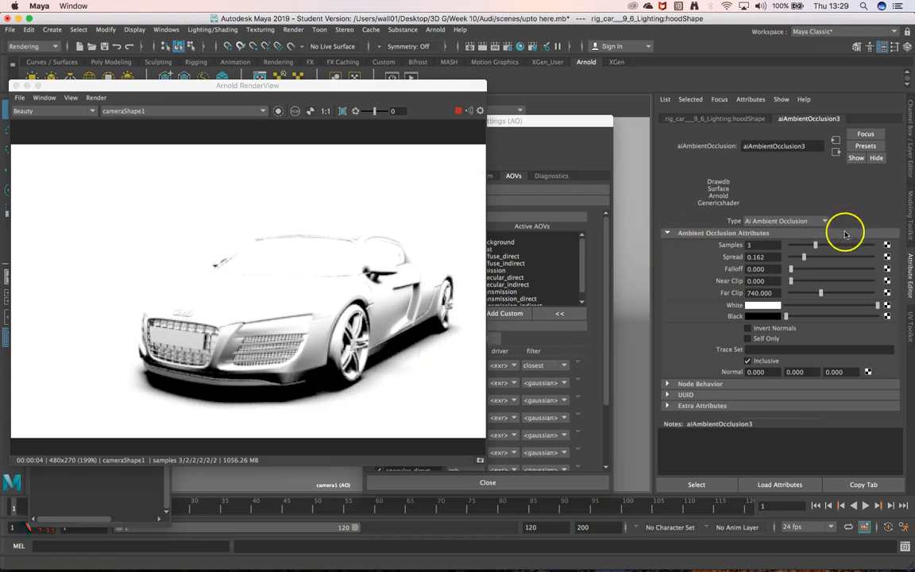
{"action": "left_click_drag", "start_coordinate": [805, 258], "coordinate": [878, 259]}
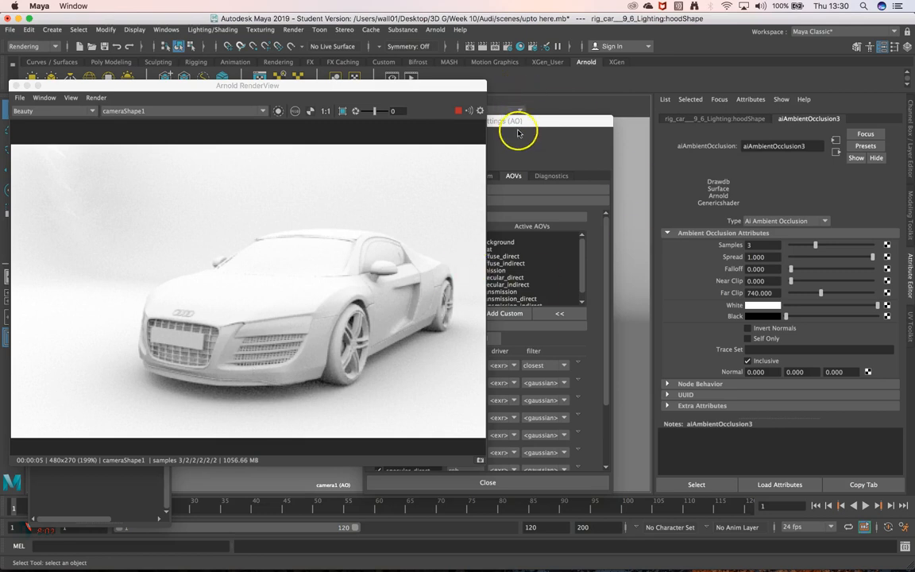
Minimise Render Settings, and reopen Render Setup and place it so the car's render stays in view
{"action": "left_click_drag", "start_coordinate": [524, 120], "coordinate": [672, 91]}
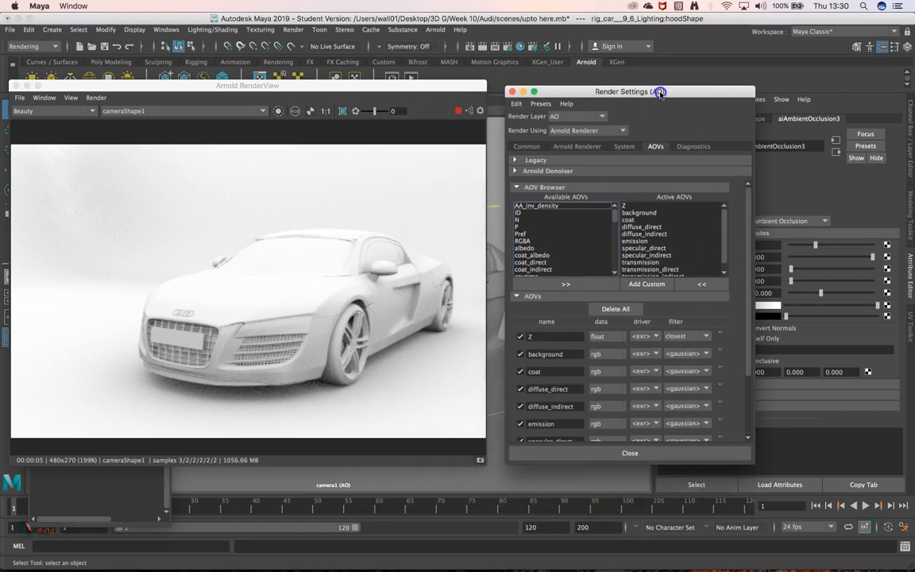
{"action": "left_click", "coordinate": [521, 92]}
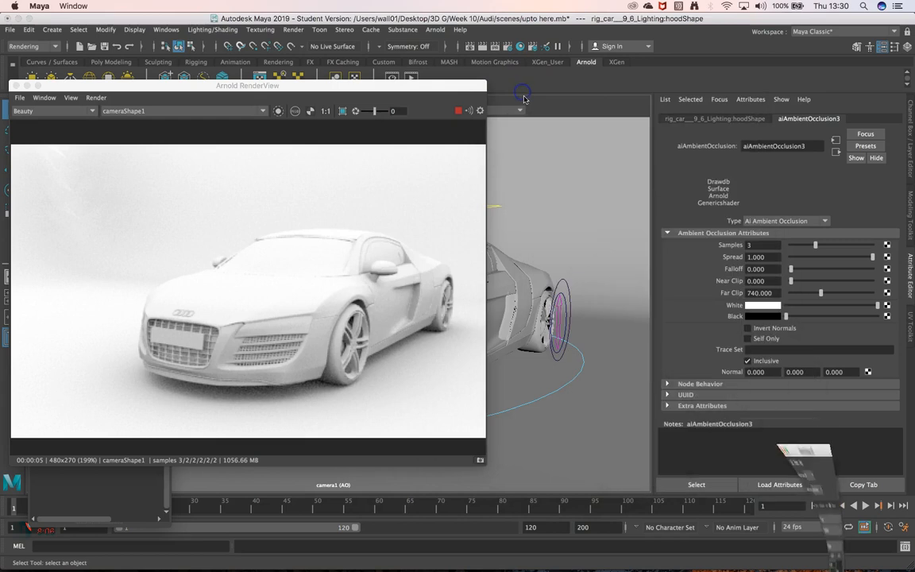
{"action": "left_click", "coordinate": [137, 31]}
{"action": "mouse_move", "coordinate": [165, 30]}
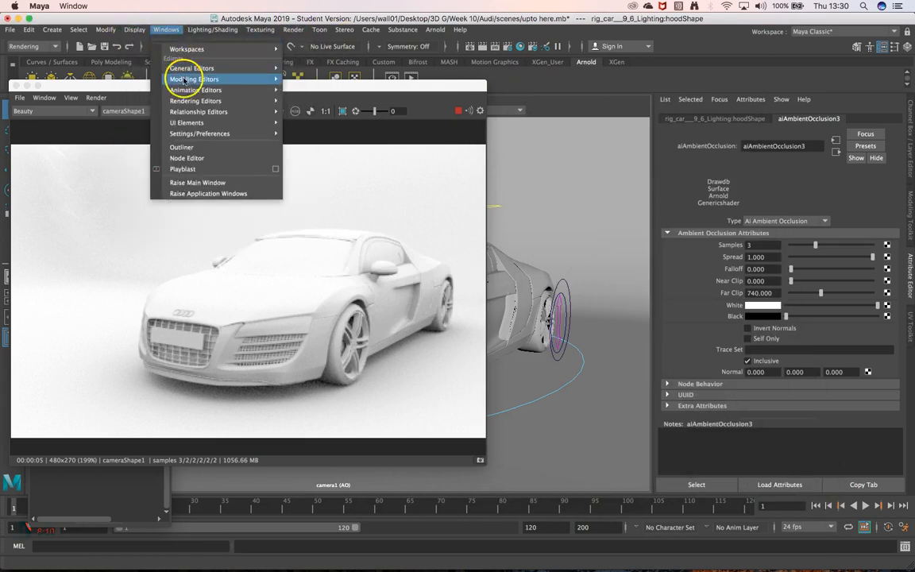
{"action": "mouse_move", "coordinate": [195, 101]}
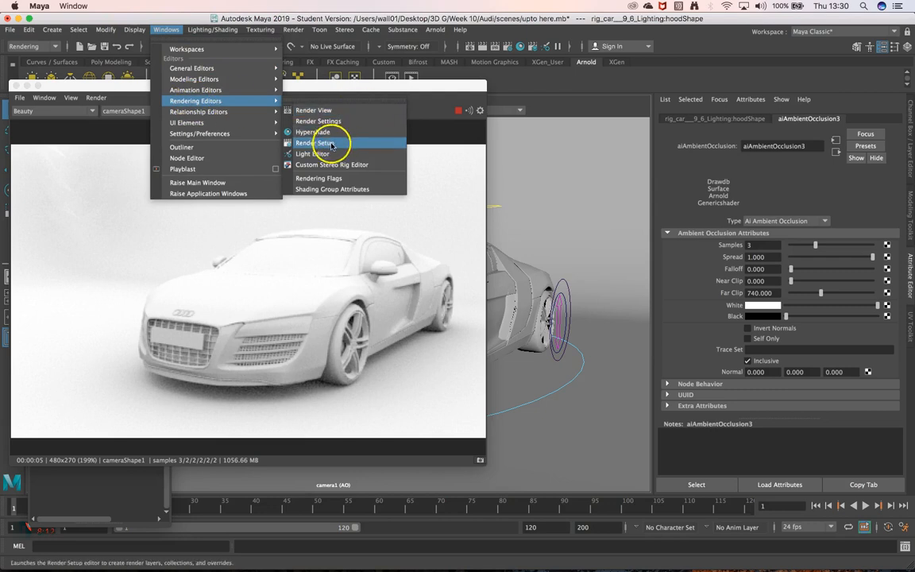
{"action": "left_click", "coordinate": [331, 145]}
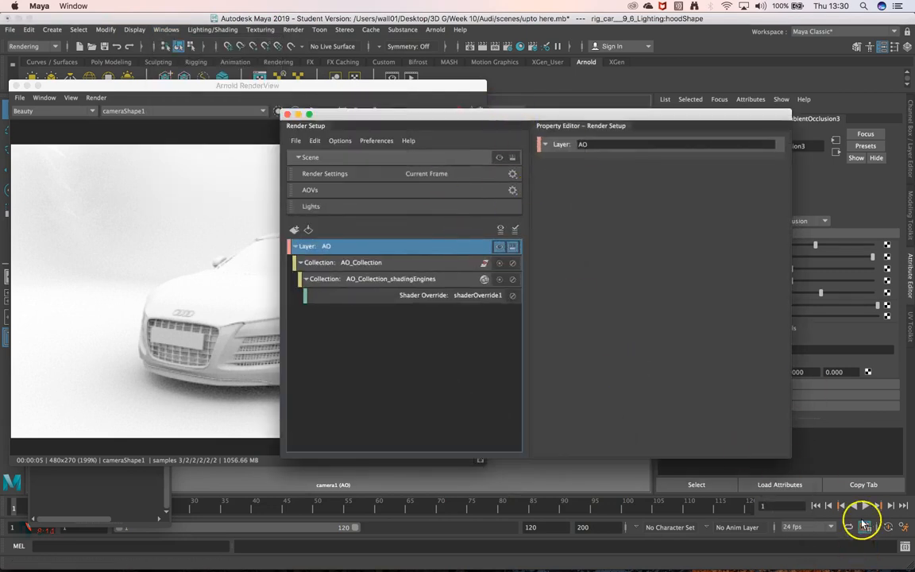
{"action": "left_click_drag", "start_coordinate": [570, 114], "coordinate": [700, 97]}
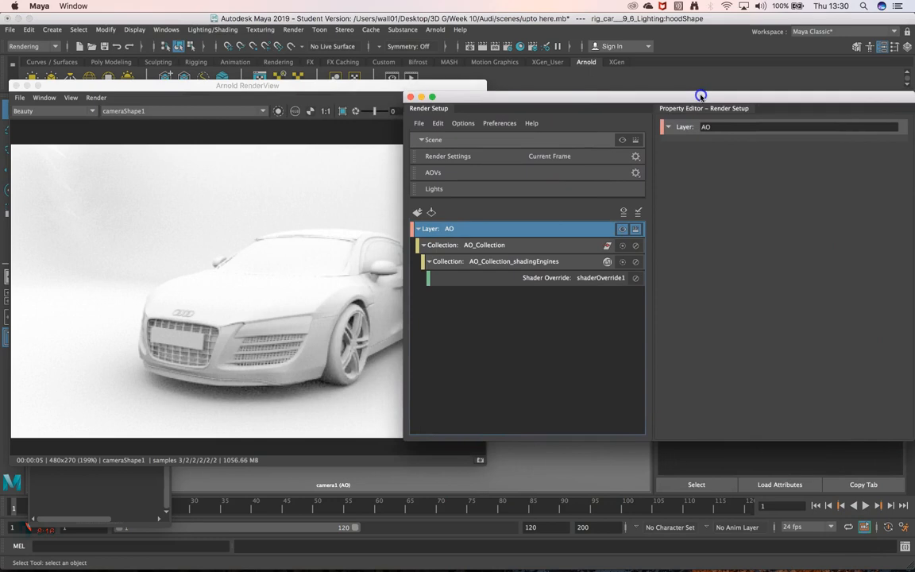
Switch the visible layer to the master scene and back to AO to compare both renders
{"action": "left_click", "coordinate": [622, 140]}
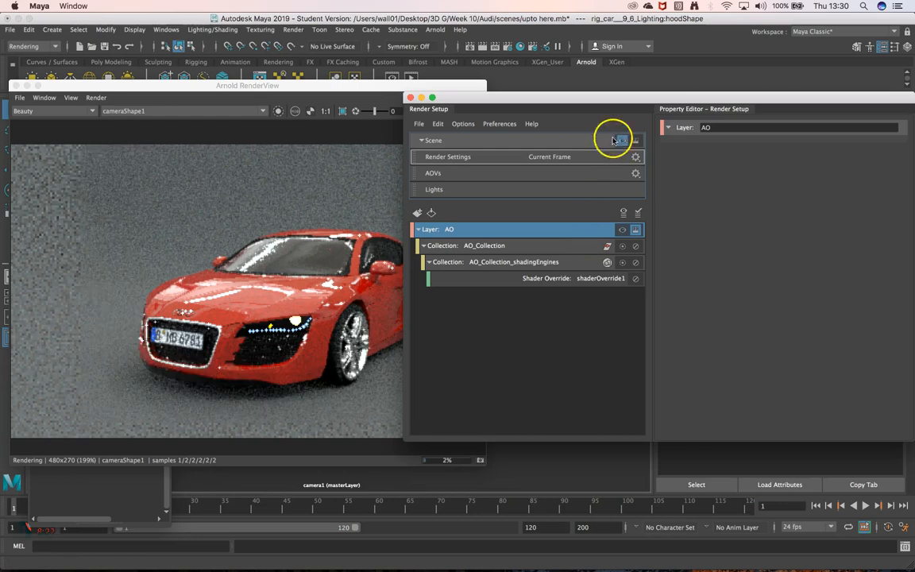
{"action": "left_click", "coordinate": [623, 231]}
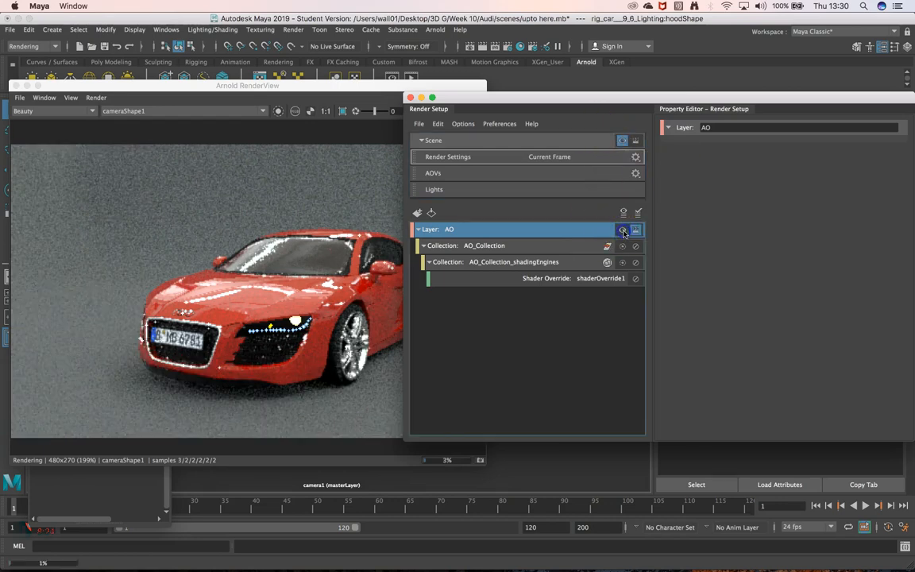